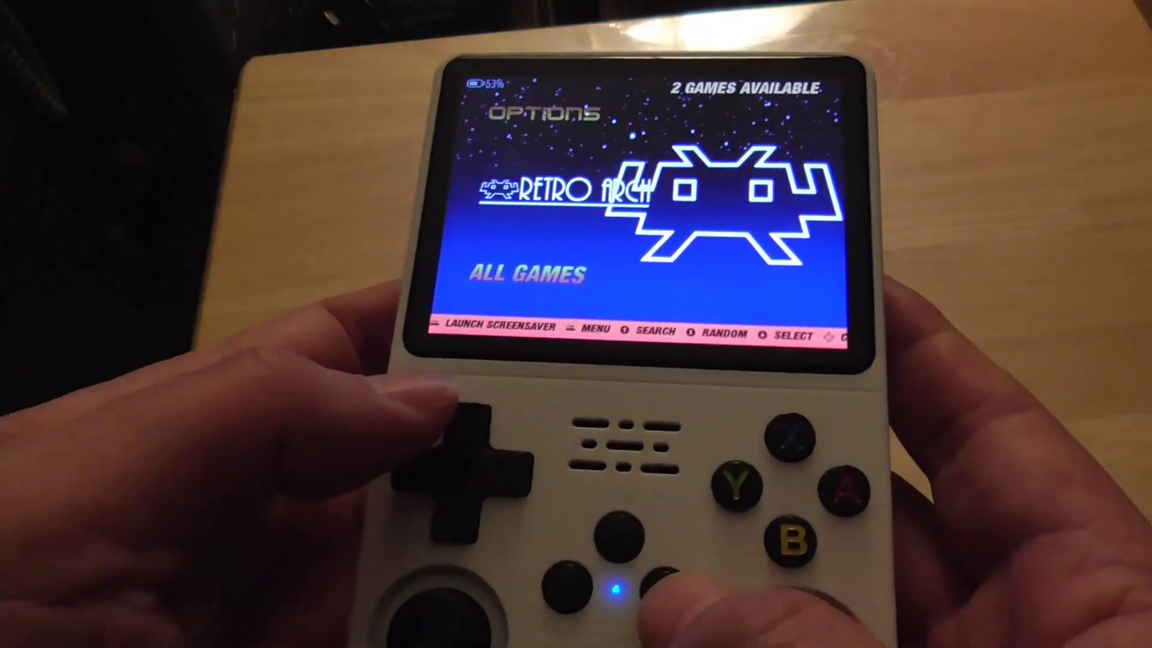
{"action": "key", "text": "Return"}
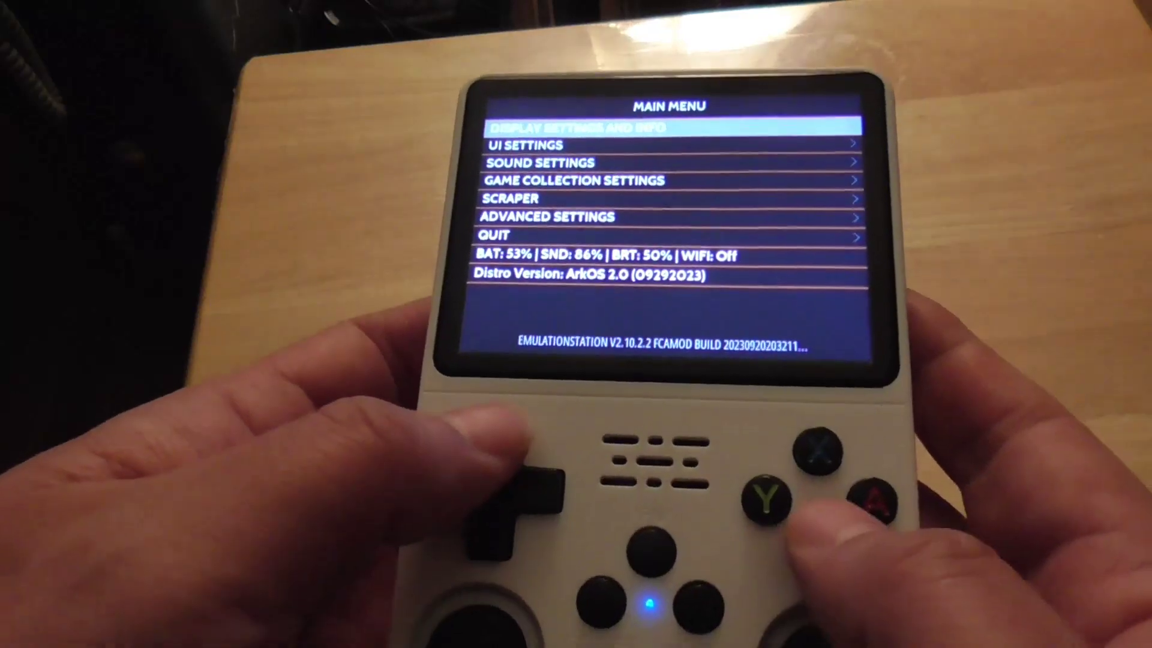
{"action": "key", "text": "Up"}
{"action": "key", "text": "Up"}
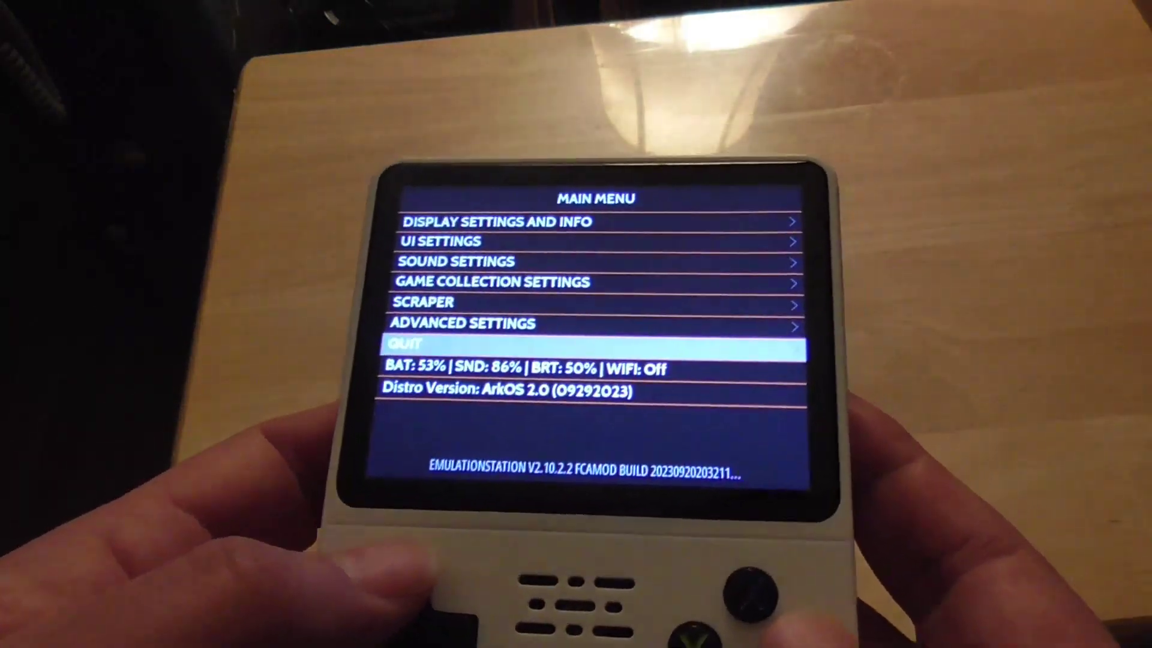
{"action": "key", "text": "Down"}
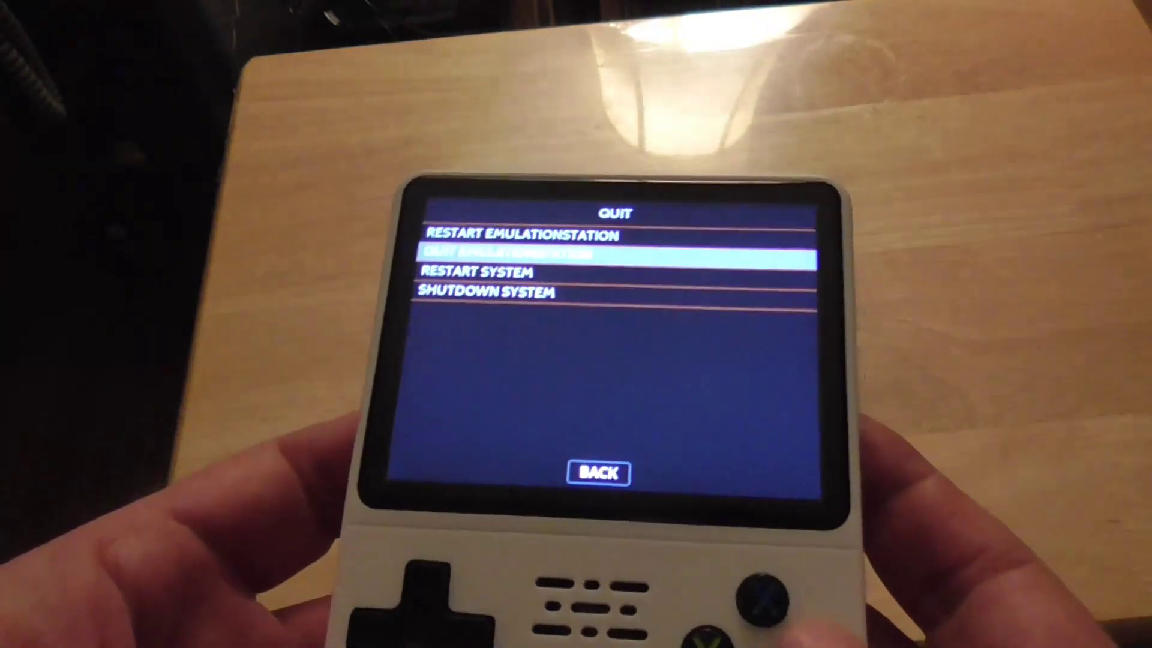
{"action": "key", "text": "Return"}
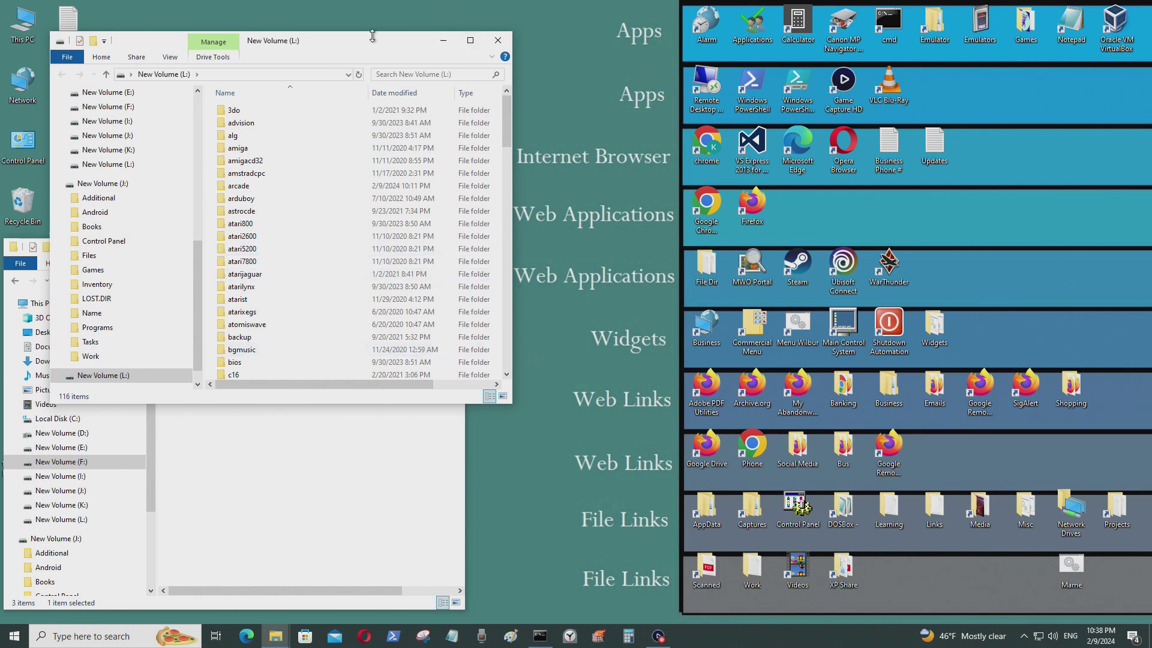
Place the New Volume (L:) window beside the Test window and look through its system folders.
{"action": "left_click_drag", "start_coordinate": [363, 32], "coordinate": [782, 258]}
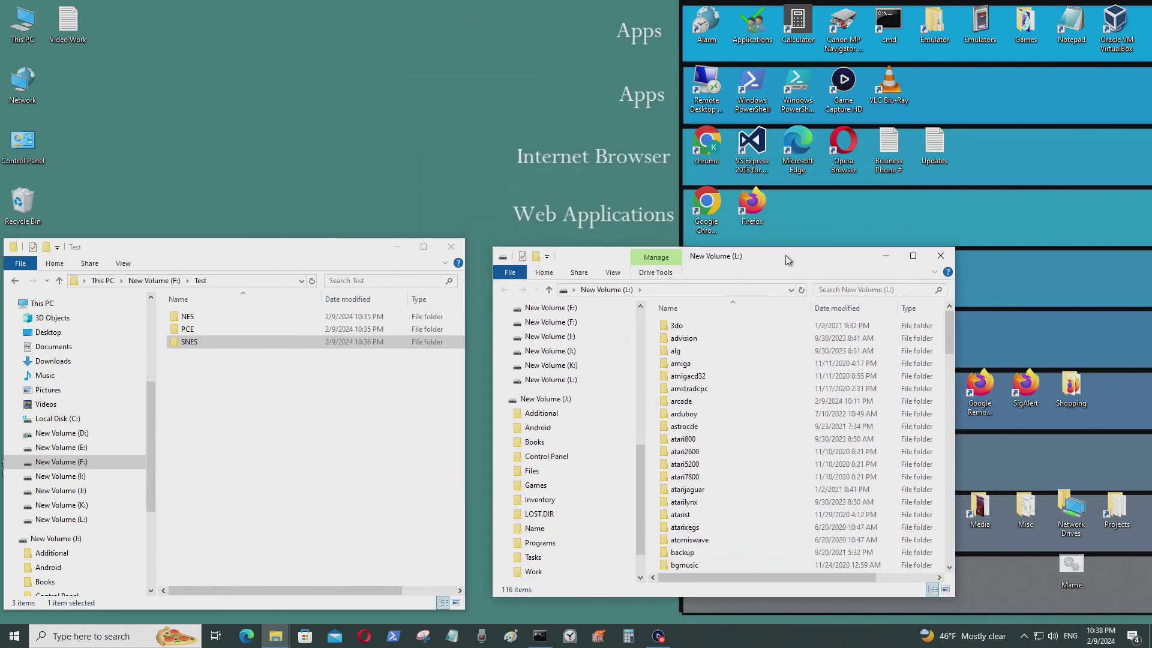
{"action": "left_click_drag", "start_coordinate": [851, 249], "coordinate": [851, 26]}
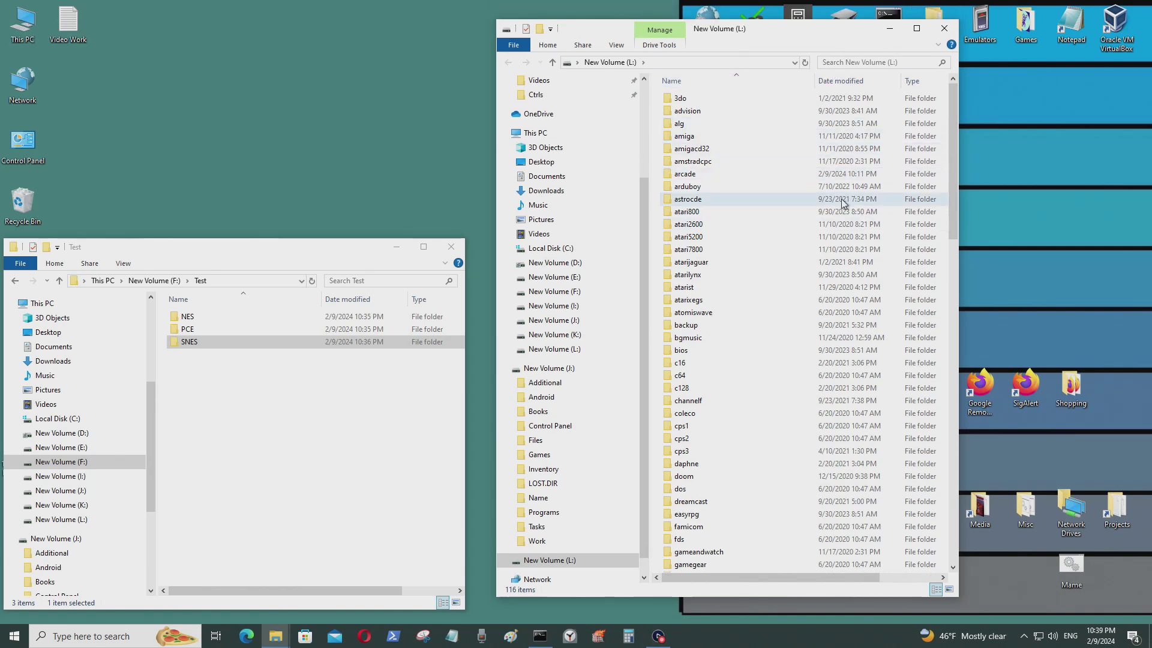
{"action": "scroll", "coordinate": [765, 287], "scroll_direction": "down", "scroll_amount": 20}
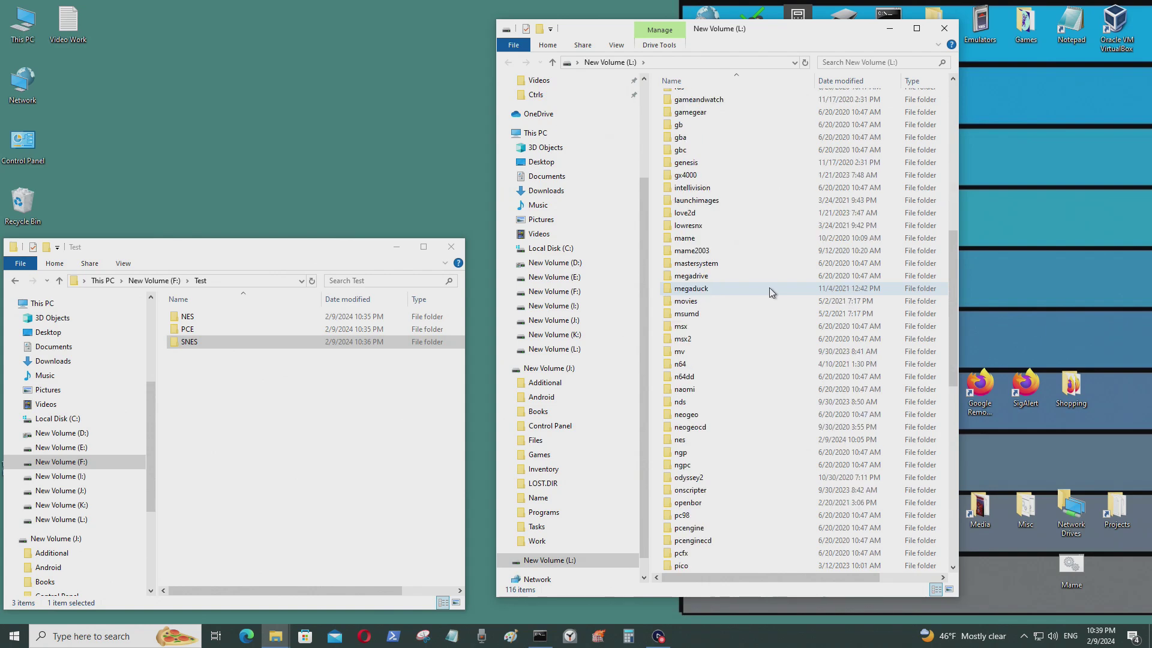
{"action": "scroll", "coordinate": [774, 288], "scroll_direction": "up", "scroll_amount": 20}
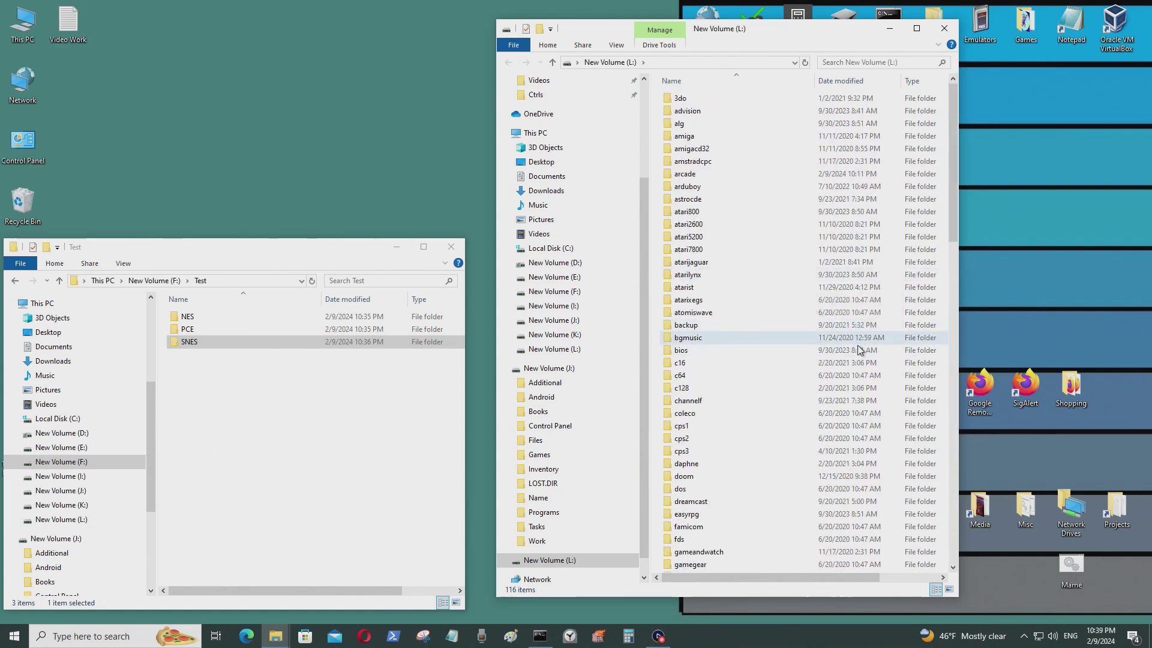
Copy 1941.PCE and P-47 - The Freedom Fighter (Japan) from the Test PCE folder into the pcengine folder on L:.
{"action": "scroll", "coordinate": [776, 345], "scroll_direction": "down", "scroll_amount": 3}
{"action": "double_click", "coordinate": [229, 331]}
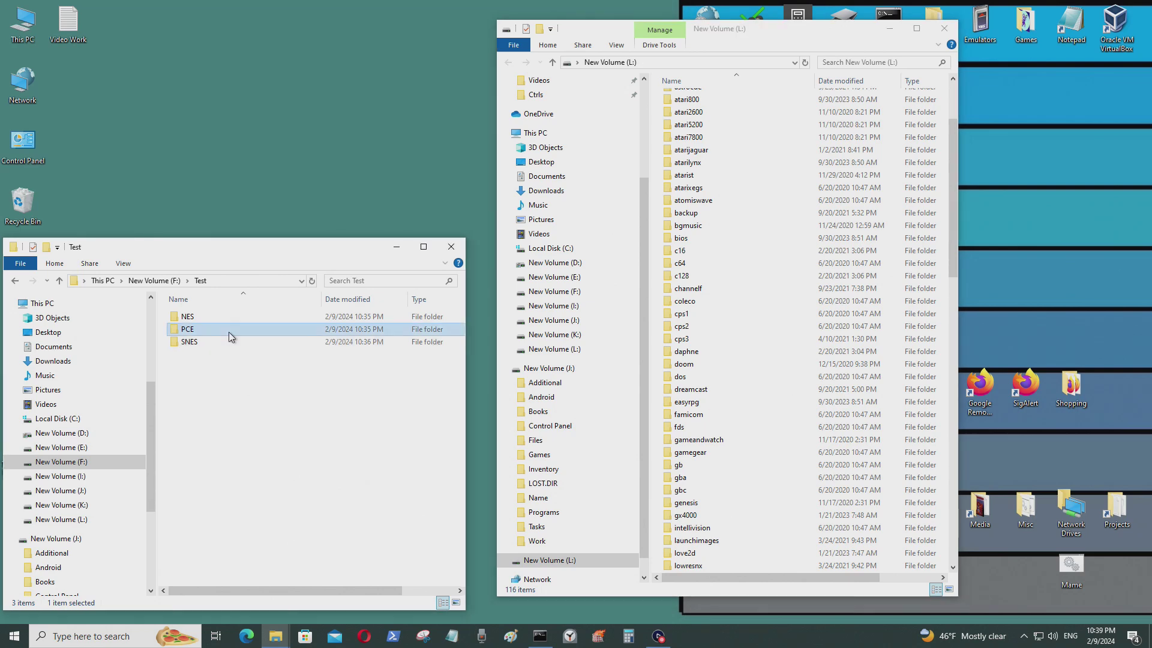
{"action": "scroll", "coordinate": [743, 377], "scroll_direction": "down", "scroll_amount": 7}
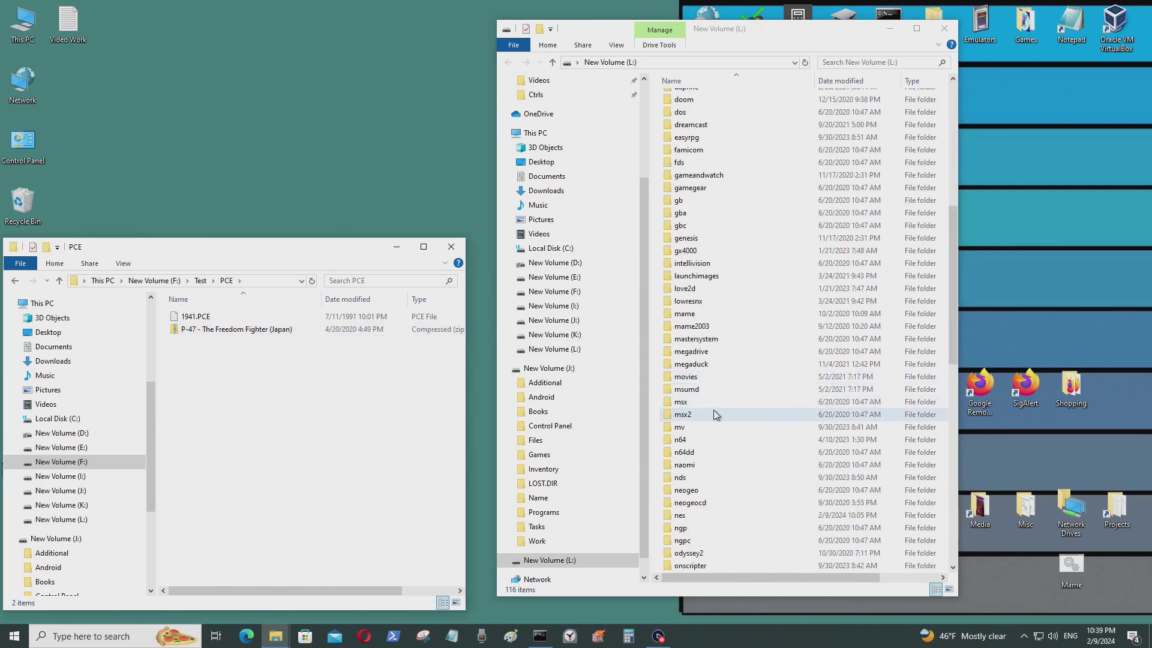
{"action": "scroll", "coordinate": [716, 414], "scroll_direction": "down", "scroll_amount": 2}
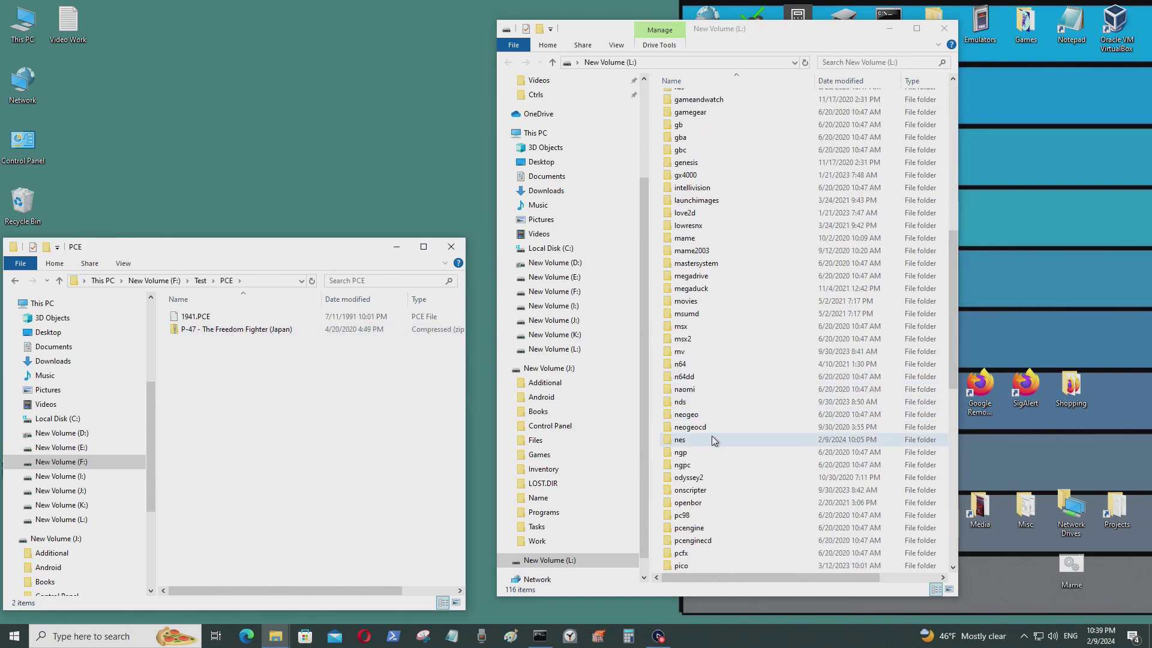
{"action": "scroll", "coordinate": [713, 435], "scroll_direction": "down", "scroll_amount": 2}
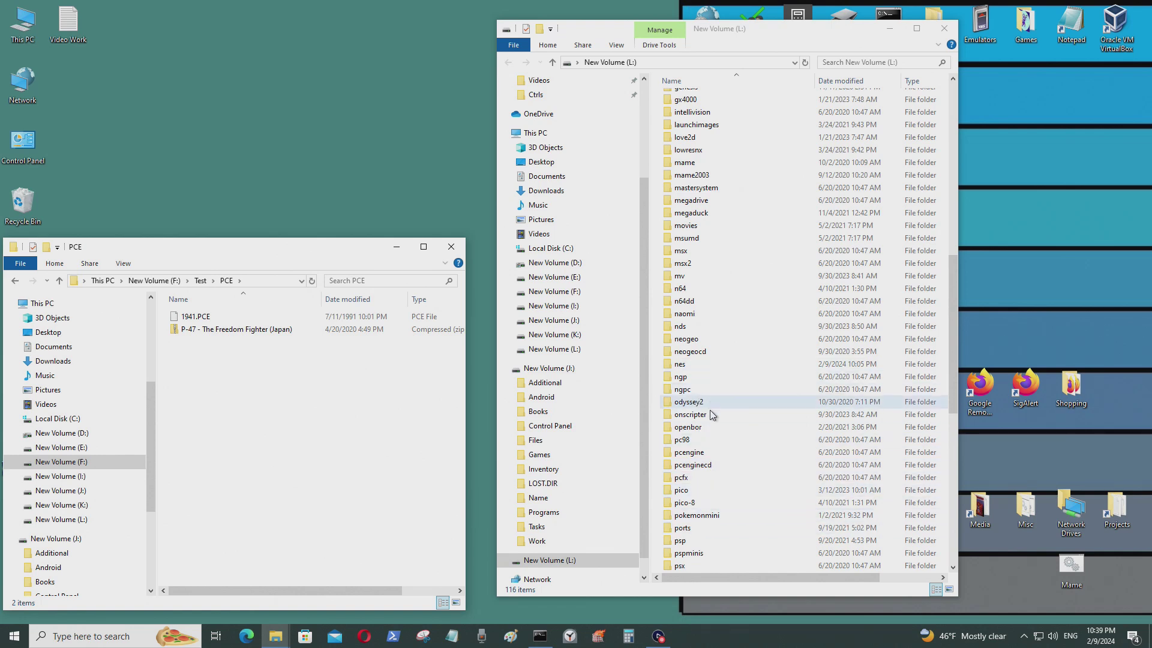
{"action": "double_click", "coordinate": [714, 454]}
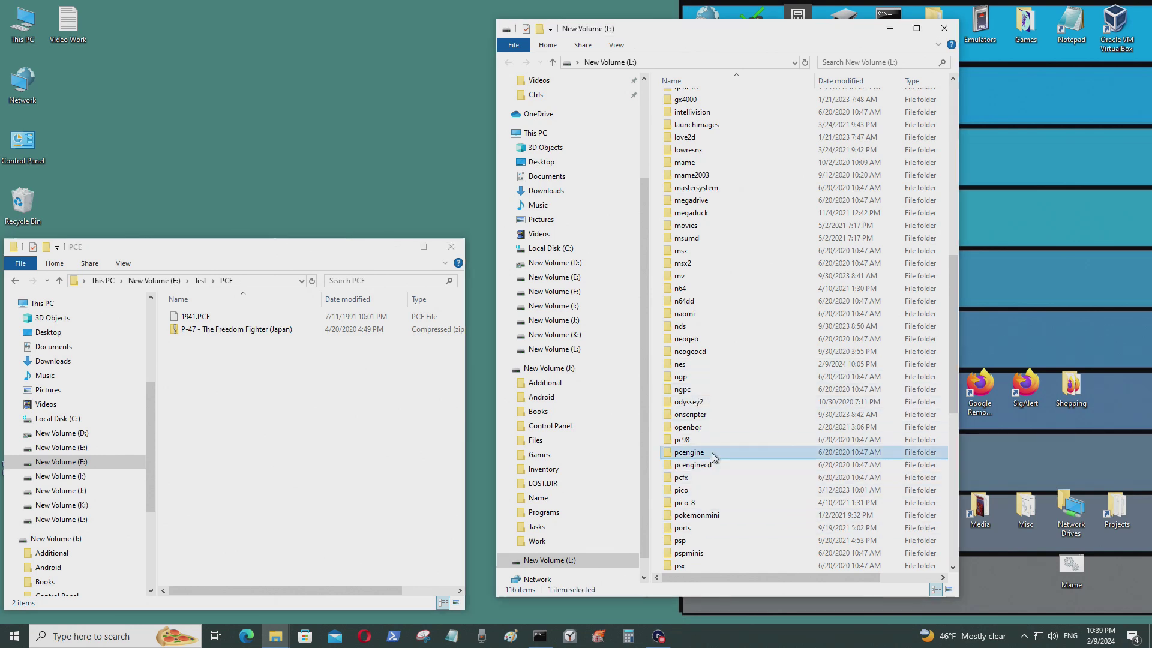
{"action": "left_click", "coordinate": [224, 337]}
{"action": "left_click_drag", "start_coordinate": [275, 353], "coordinate": [798, 335]}
Copy 1943.nes and Tetris (USA) from the Test NES folder into the nes folder on L:.
{"action": "left_click", "coordinate": [507, 64]}
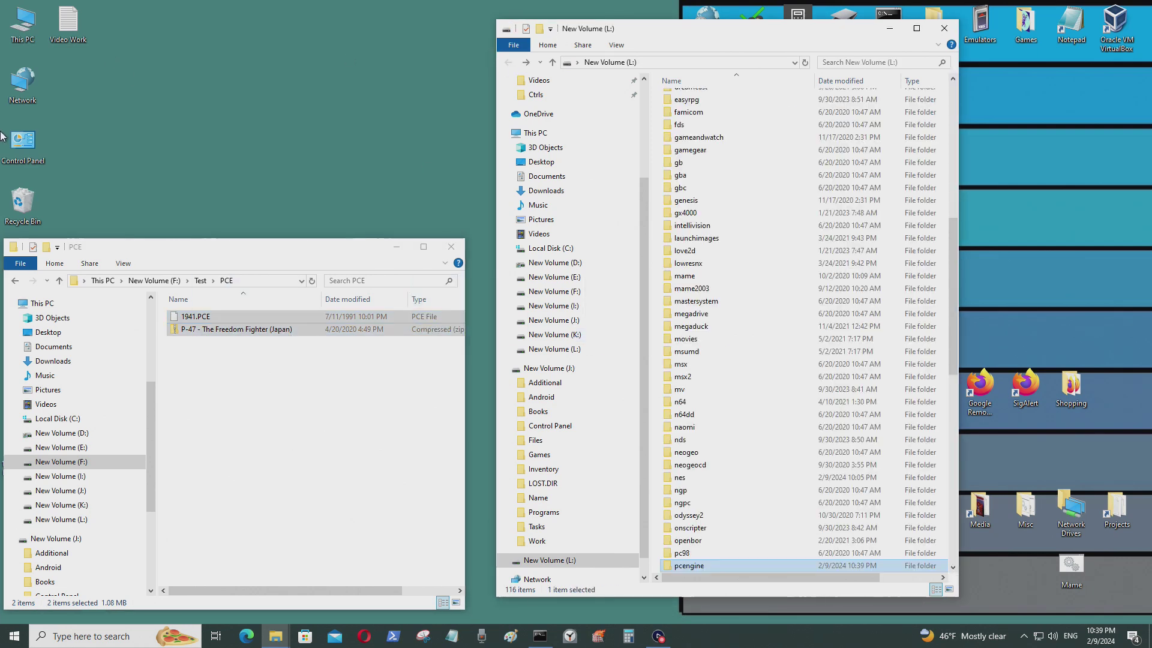
{"action": "left_click", "coordinate": [16, 281]}
{"action": "double_click", "coordinate": [188, 317]}
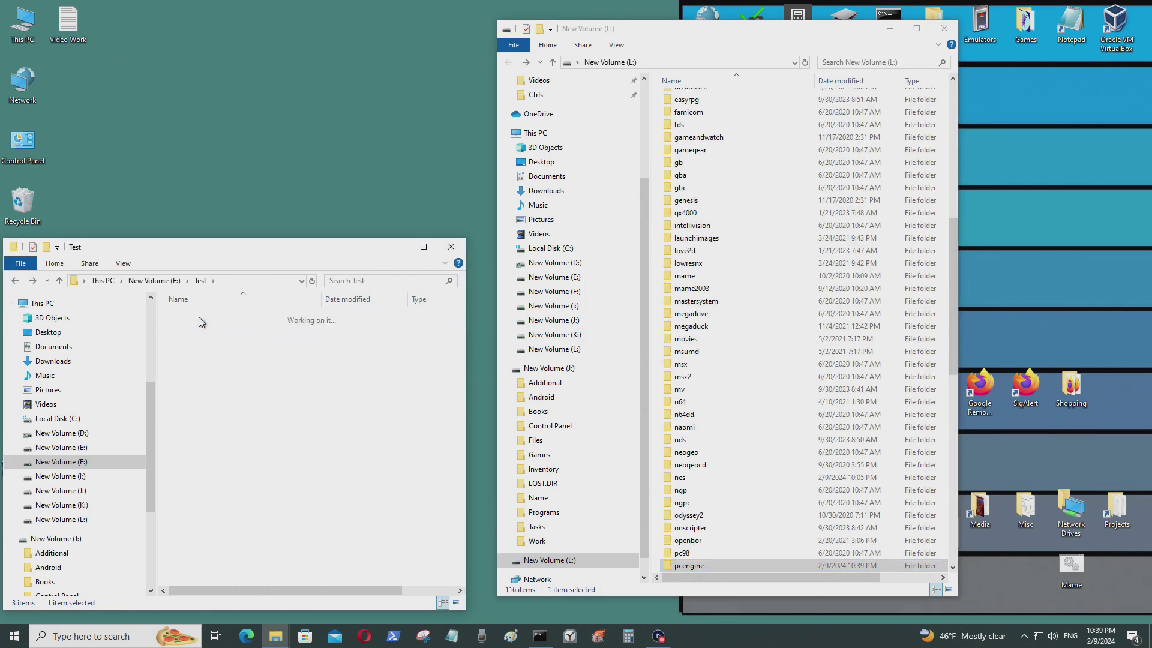
{"action": "scroll", "coordinate": [738, 420], "scroll_direction": "down", "scroll_amount": 2}
{"action": "double_click", "coordinate": [722, 402]}
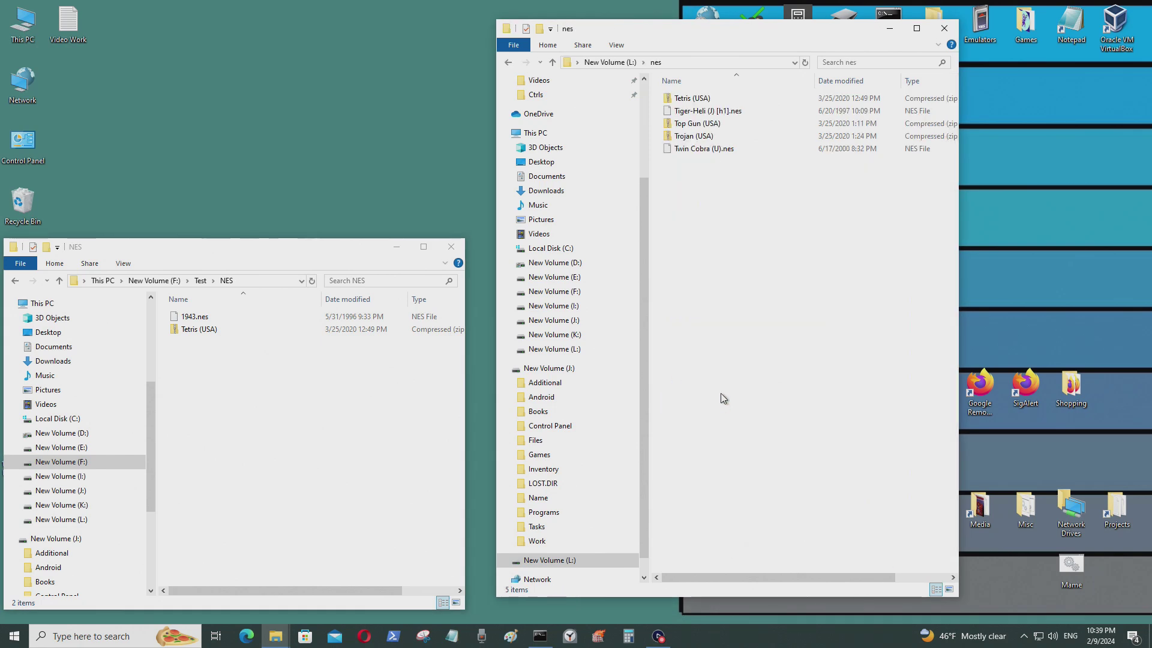
{"action": "left_click", "coordinate": [211, 325]}
{"action": "left_click", "coordinate": [211, 318], "text": "shift"}
{"action": "left_click_drag", "start_coordinate": [210, 318], "coordinate": [750, 294]}
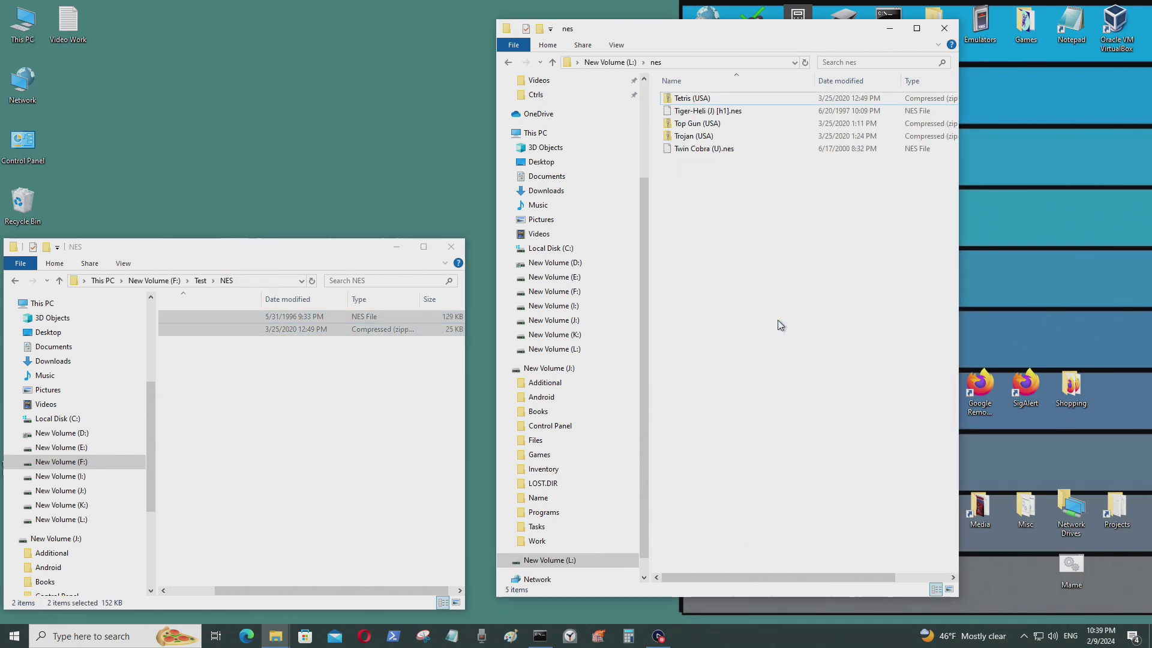
{"action": "left_click", "coordinate": [567, 265]}
Copy Aero Fighters (U) from the Test SNES folder into the snes folder on L:.
{"action": "key", "text": "alt+Left"}
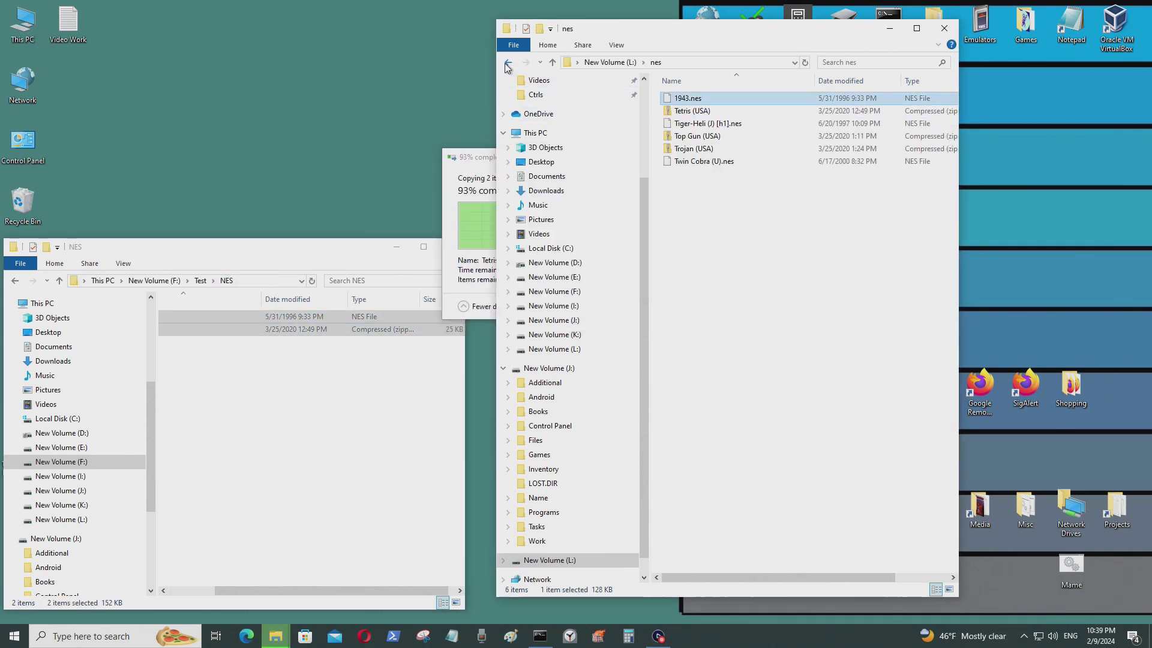
{"action": "left_click", "coordinate": [15, 280]}
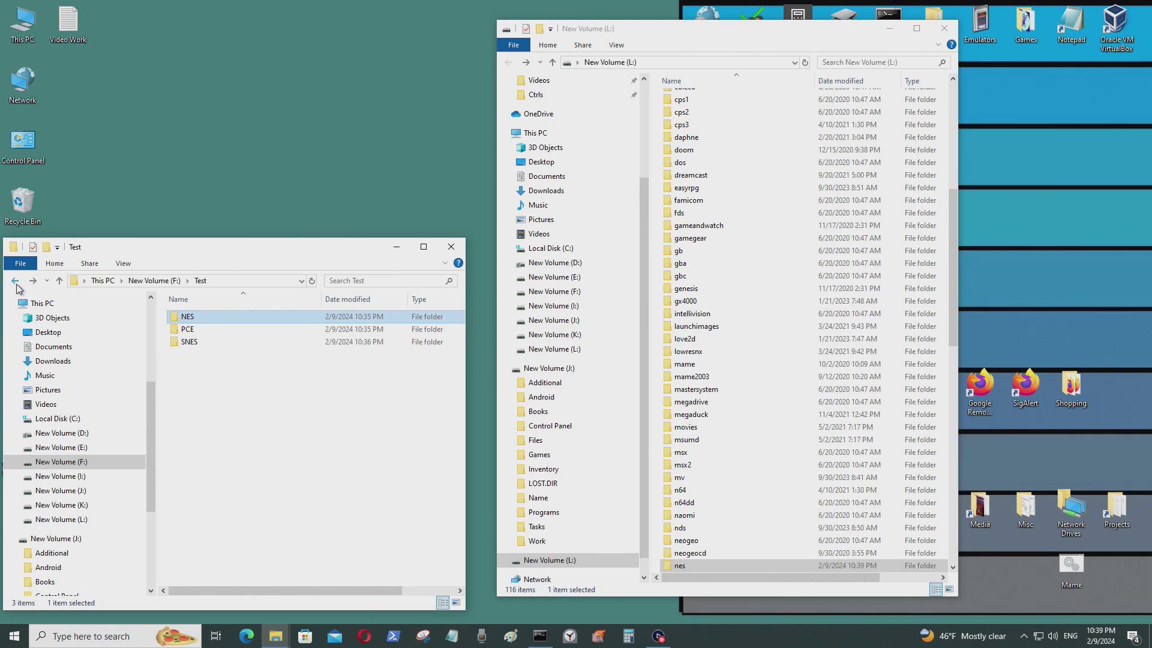
{"action": "double_click", "coordinate": [186, 342]}
{"action": "scroll", "coordinate": [758, 443], "scroll_direction": "down", "scroll_amount": 15}
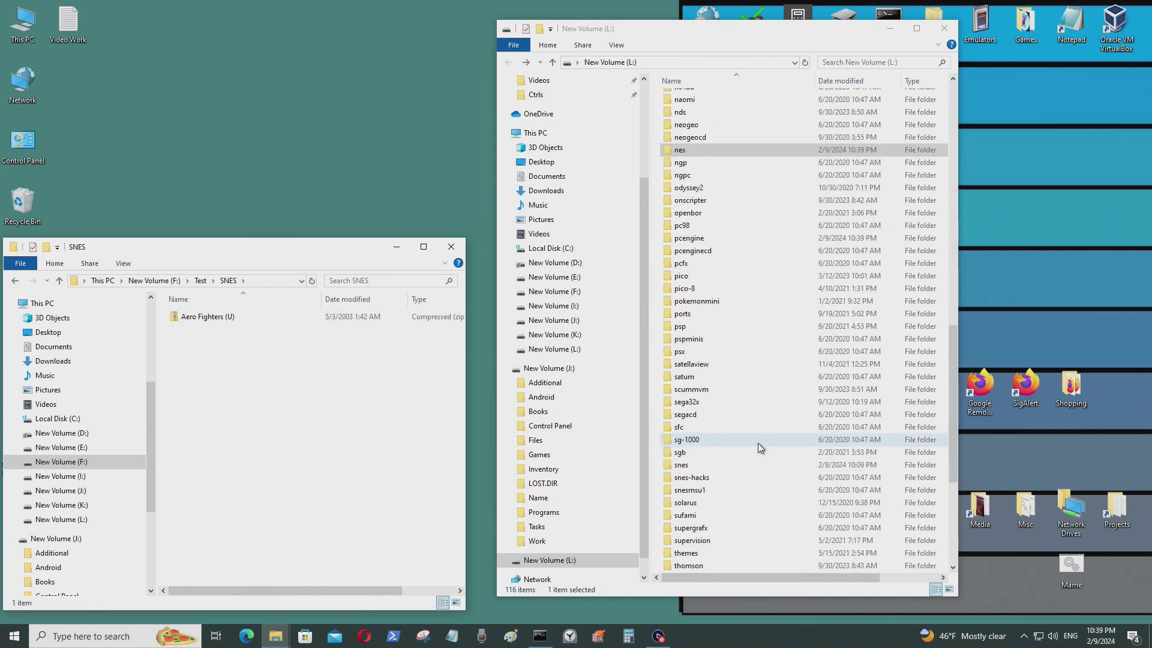
{"action": "double_click", "coordinate": [714, 314]}
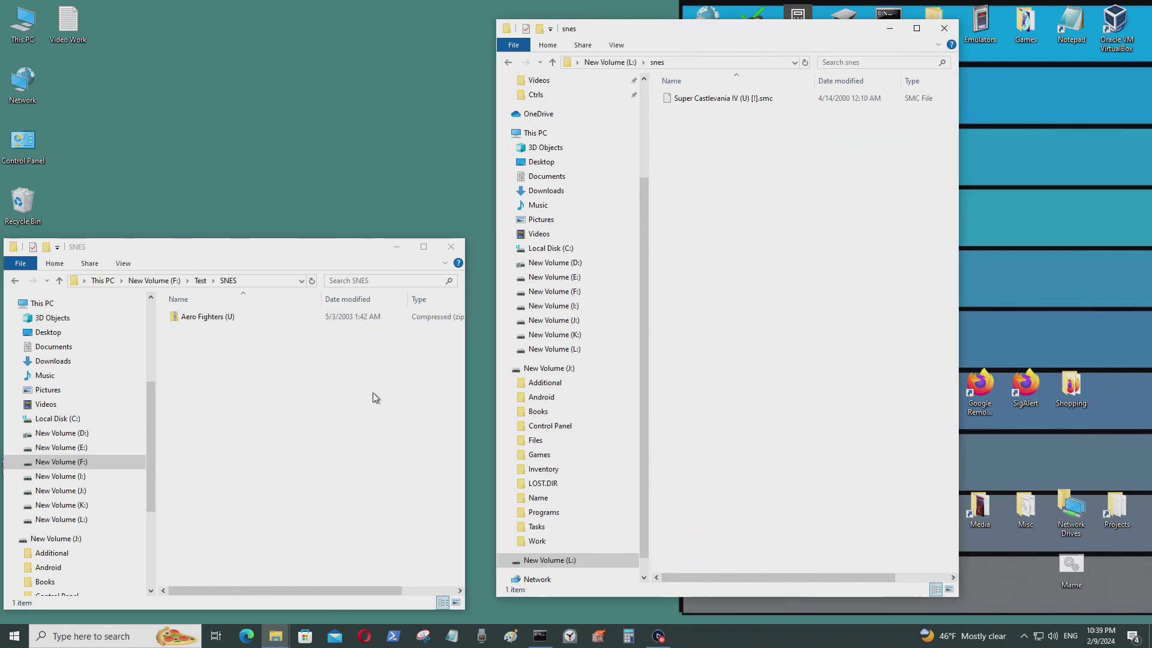
{"action": "left_click_drag", "start_coordinate": [373, 392], "coordinate": [750, 180]}
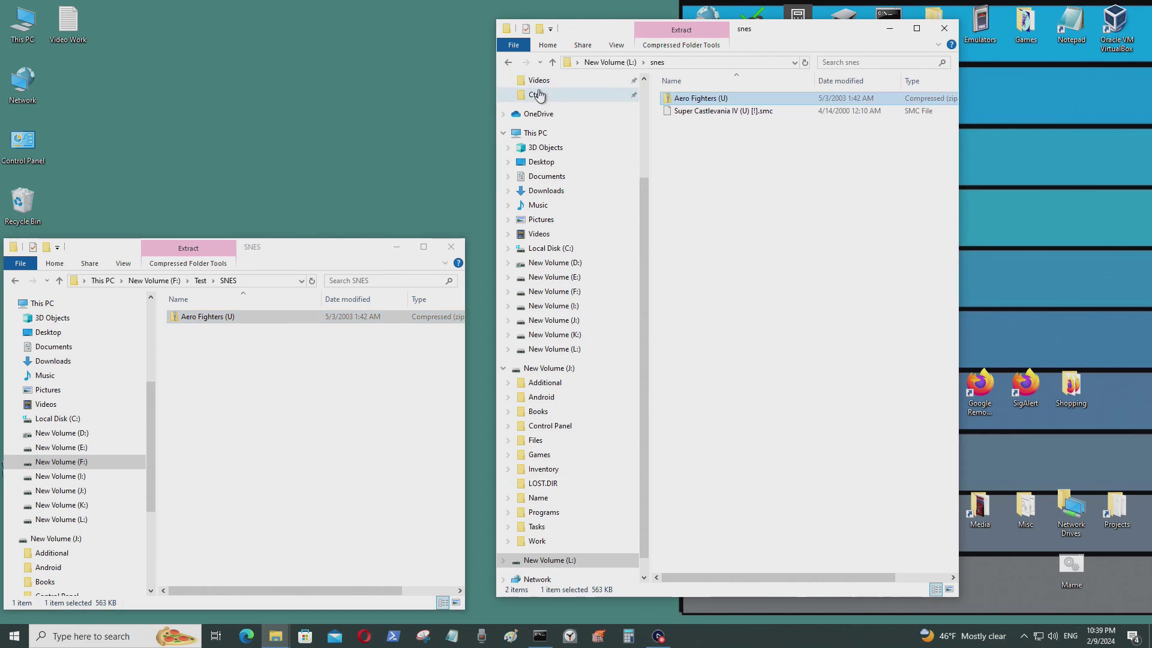
Return to the root of New Volume (L:) and open the bios folder to view its contents.
{"action": "left_click", "coordinate": [508, 62]}
{"action": "scroll", "coordinate": [759, 202], "scroll_direction": "up", "scroll_amount": 14}
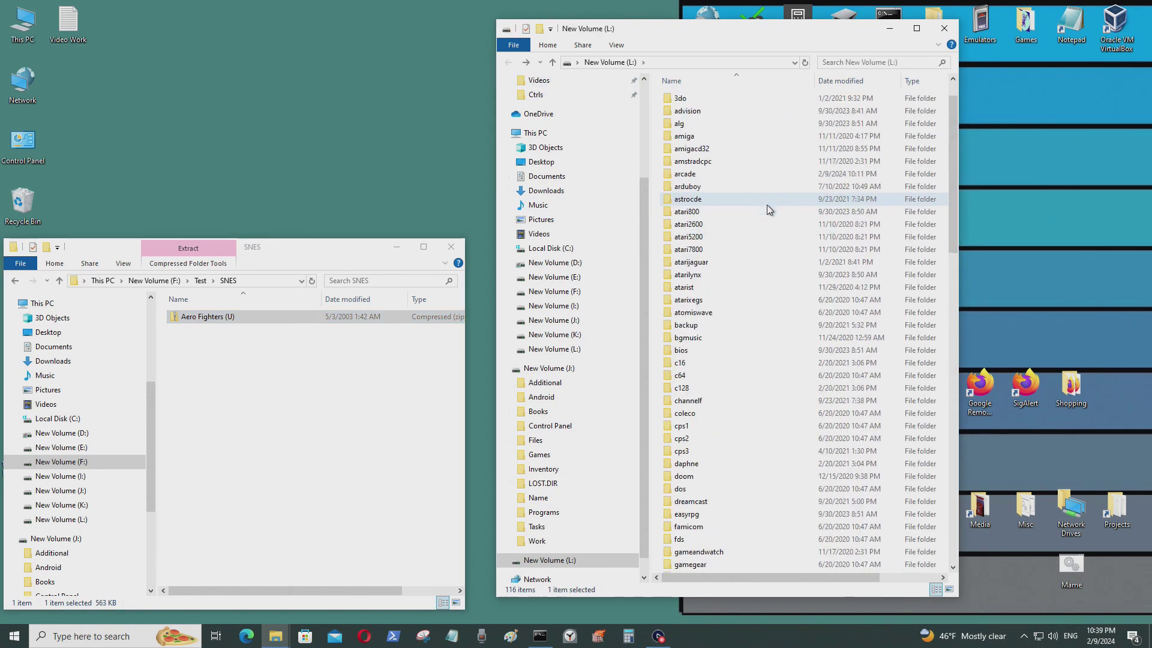
{"action": "double_click", "coordinate": [703, 351]}
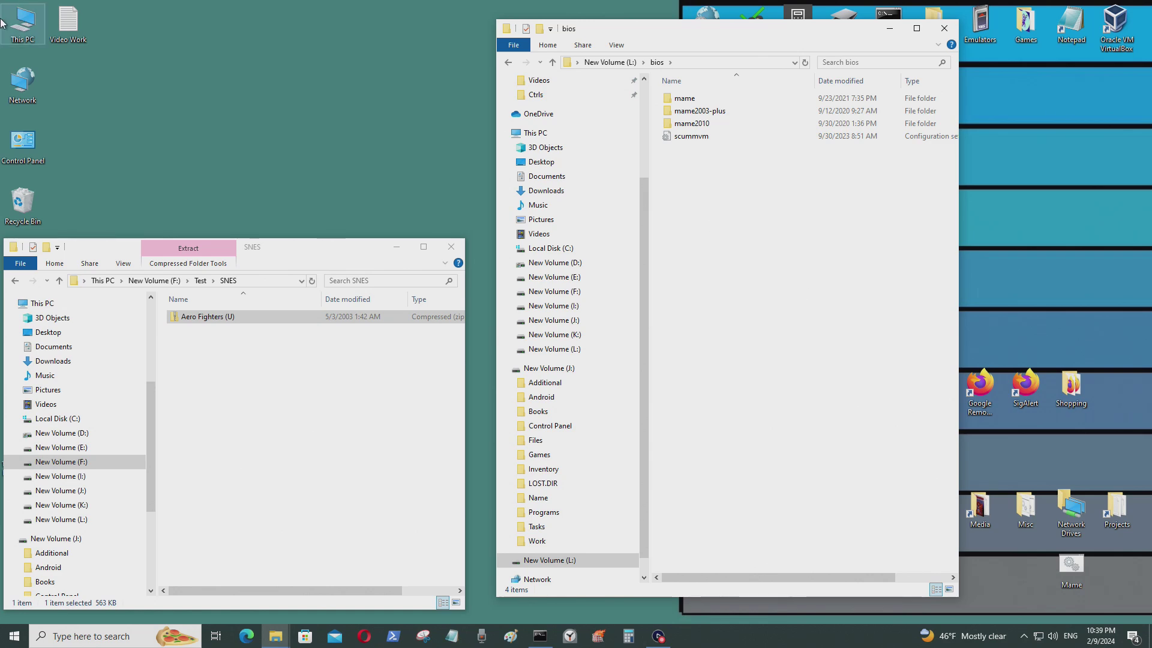
Open New Volume (D:) in a separate window placed beside the bios folder window.
{"action": "left_click", "coordinate": [20, 30]}
{"action": "double_click", "coordinate": [19, 30]}
{"action": "left_click_drag", "start_coordinate": [671, 33], "coordinate": [136, 29]}
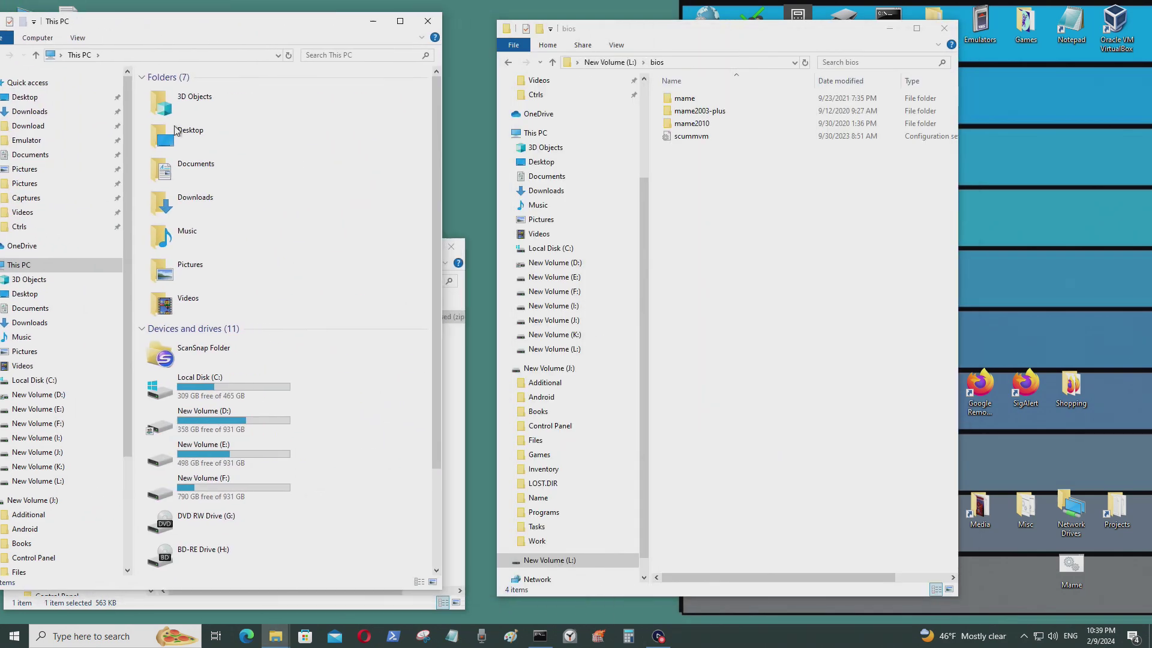
{"action": "double_click", "coordinate": [258, 421]}
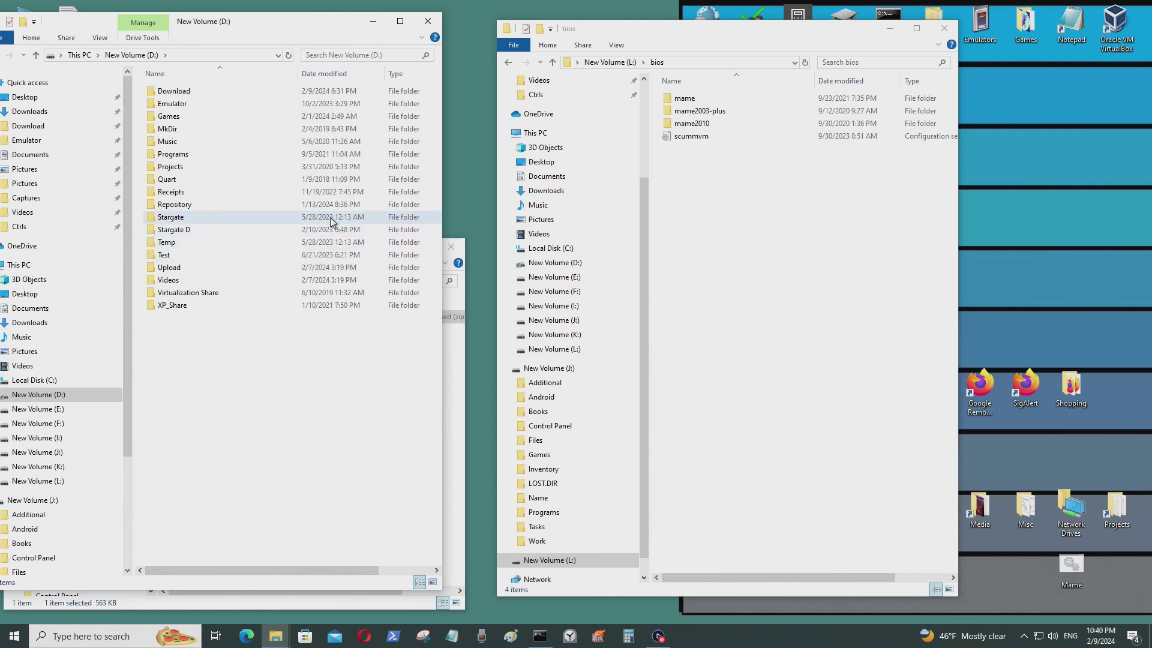
Return the L: window to its root and open Emulator\NeogeoCD\Roms on New Volume (D:).
{"action": "left_click", "coordinate": [509, 62]}
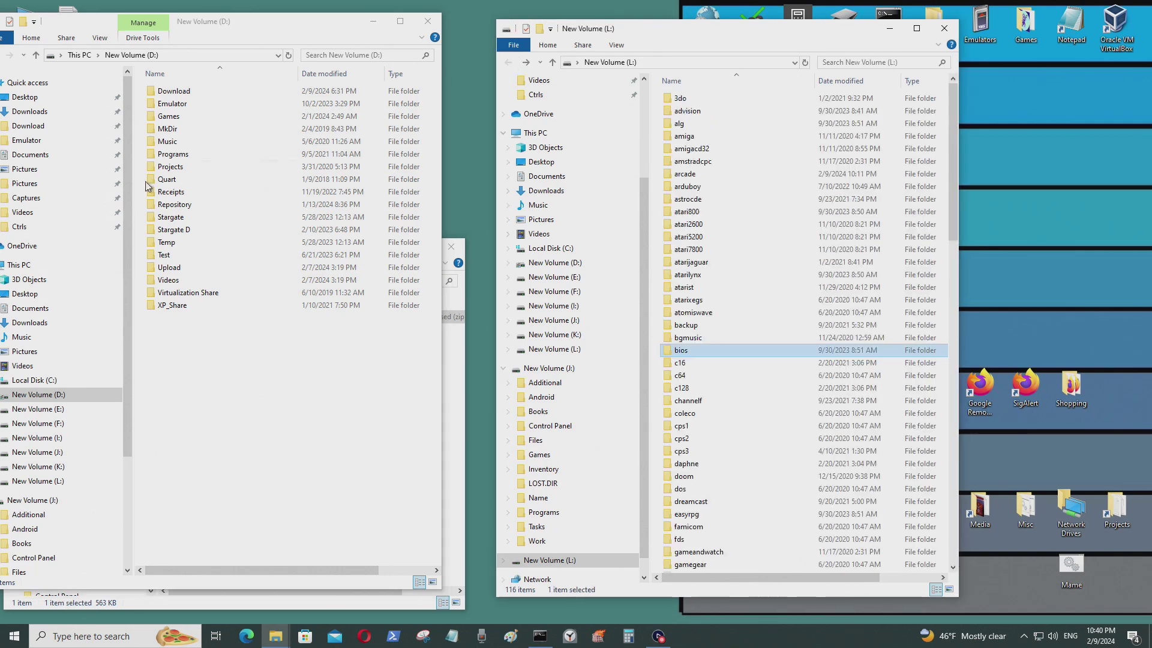
{"action": "double_click", "coordinate": [204, 103]}
{"action": "scroll", "coordinate": [324, 360], "scroll_direction": "down", "scroll_amount": 10}
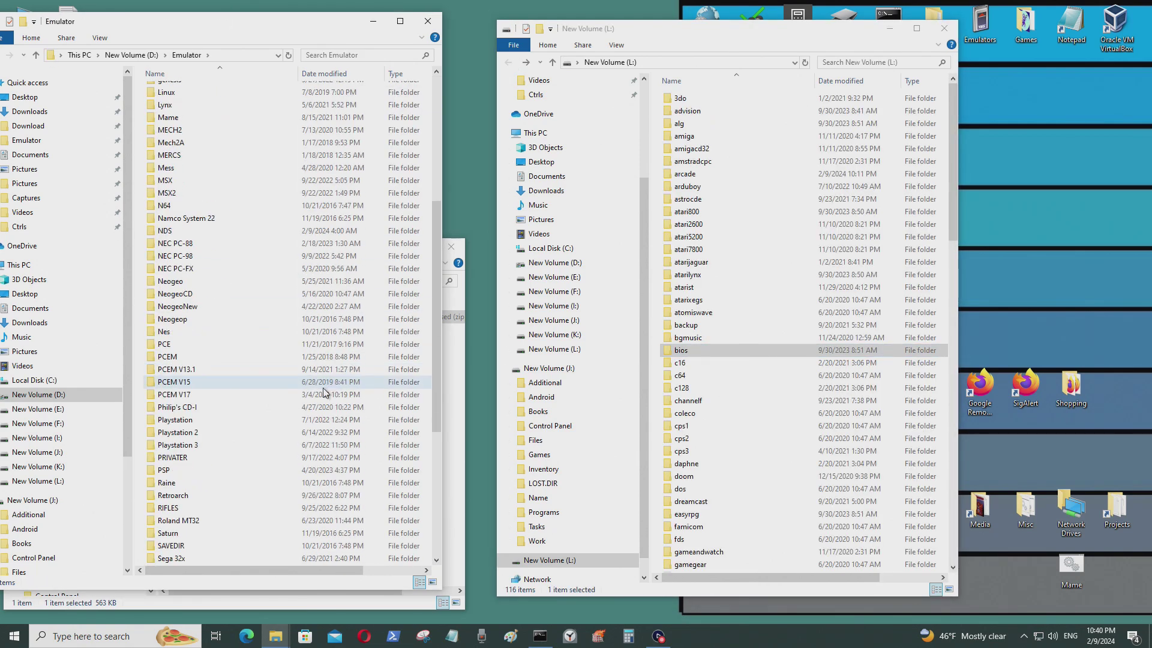
{"action": "double_click", "coordinate": [203, 295]}
{"action": "double_click", "coordinate": [211, 92]}
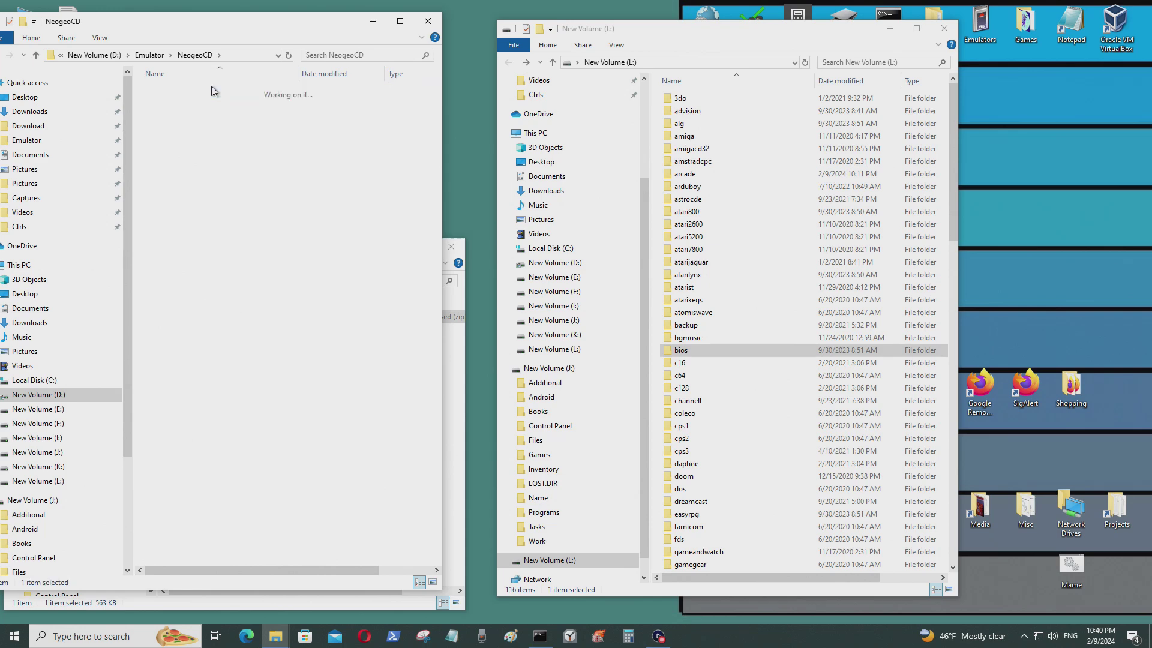
Copy the Last Blade folder from the NeogeoCD Roms folder into the neogeocd folder on L:.
{"action": "scroll", "coordinate": [870, 457], "scroll_direction": "down", "scroll_amount": 13}
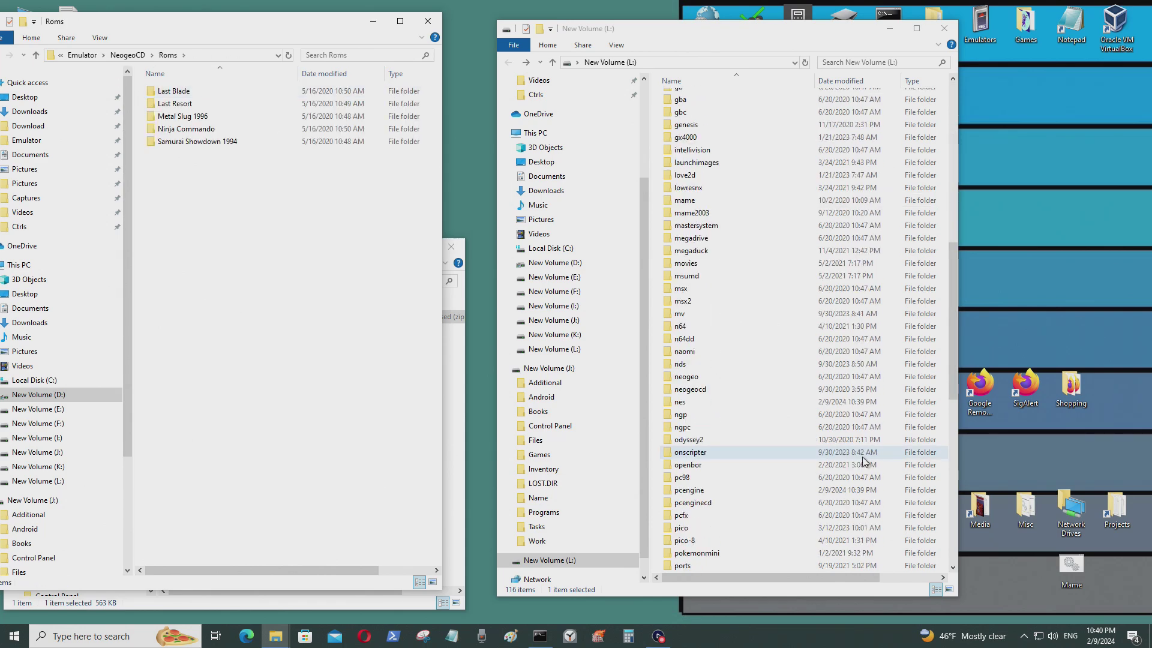
{"action": "double_click", "coordinate": [725, 394]}
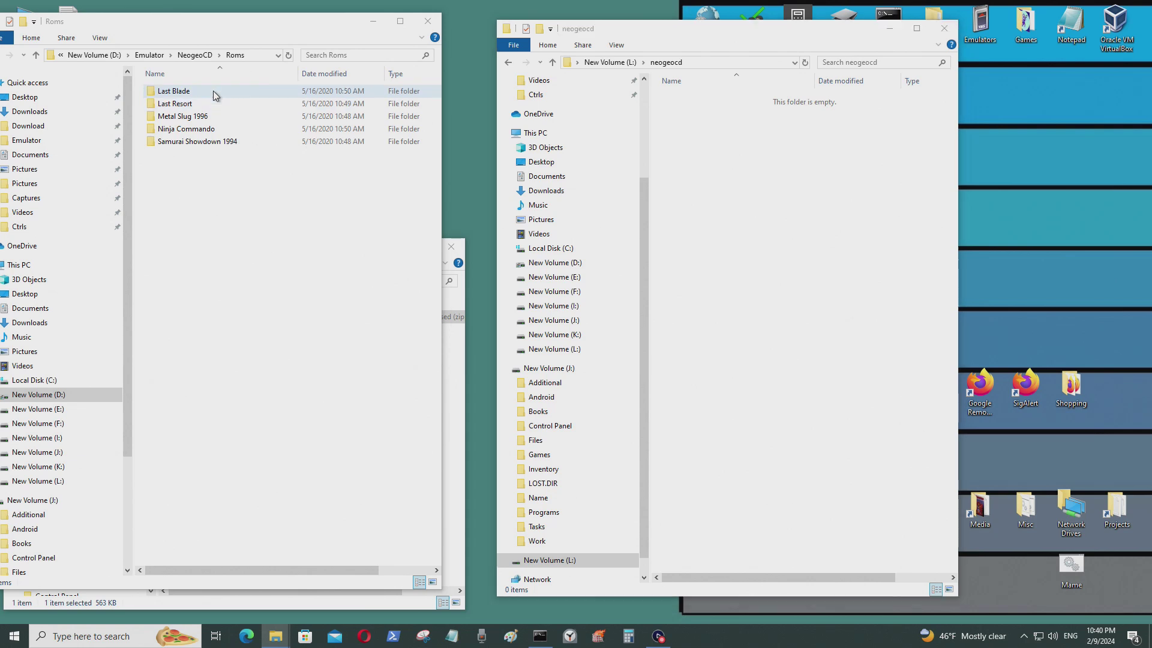
{"action": "left_click_drag", "start_coordinate": [214, 91], "coordinate": [225, 451]}
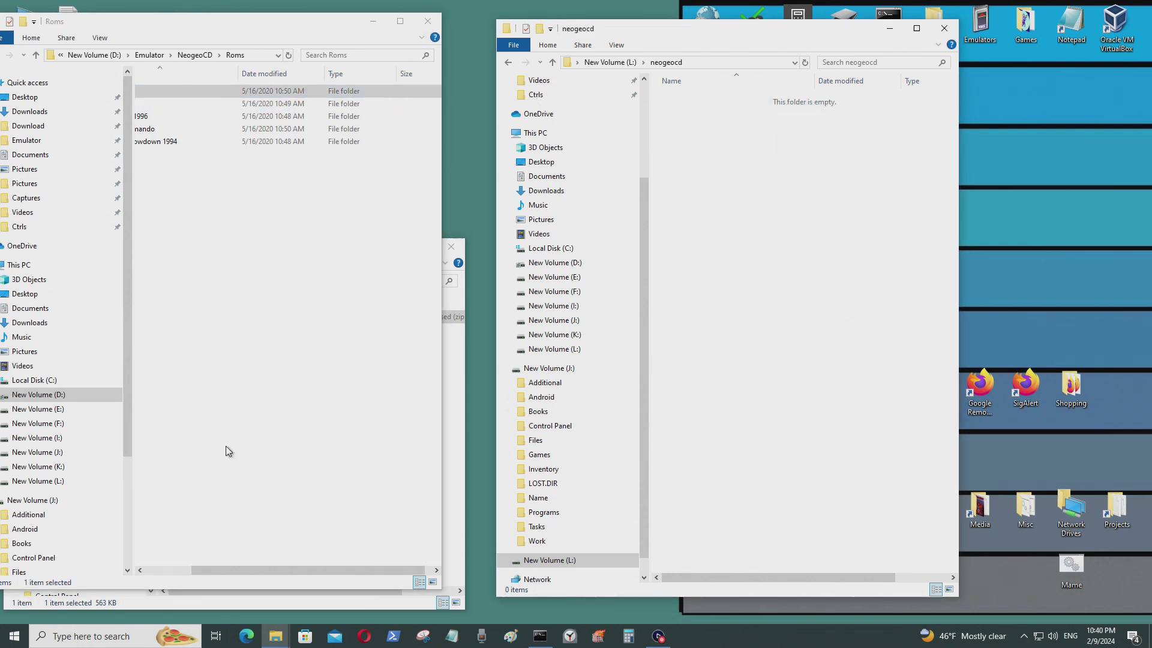
{"action": "left_click", "coordinate": [149, 570]}
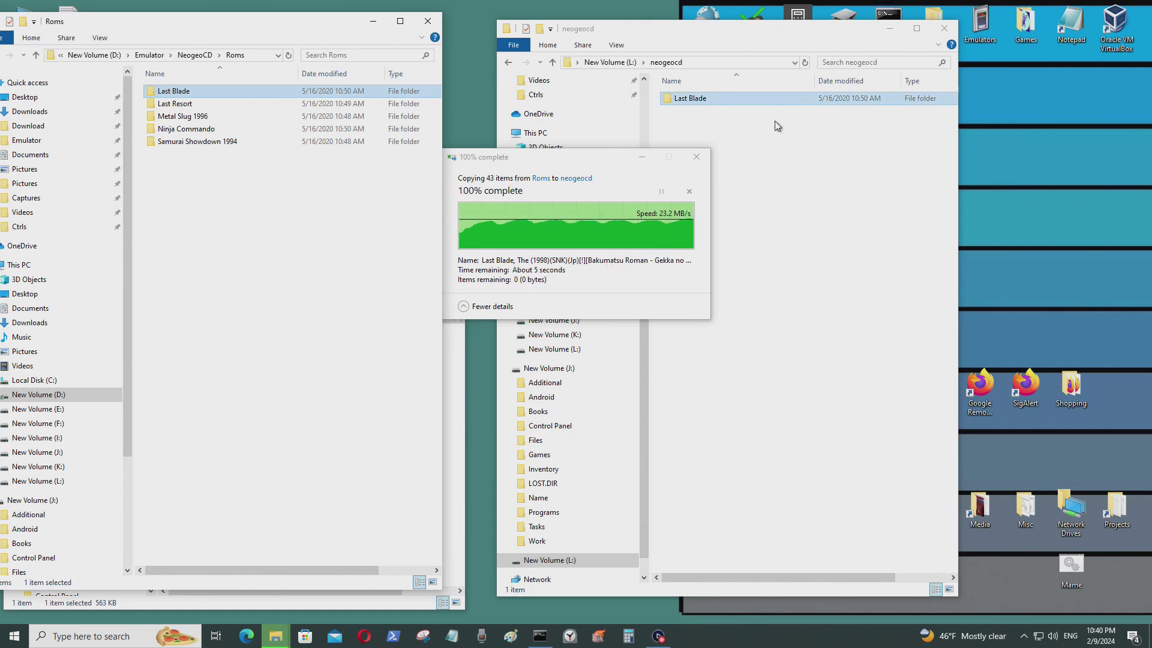
Move the Roms window fully into view and go back up to the Emulator folder on D:.
{"action": "left_click_drag", "start_coordinate": [161, 22], "coordinate": [203, 20]}
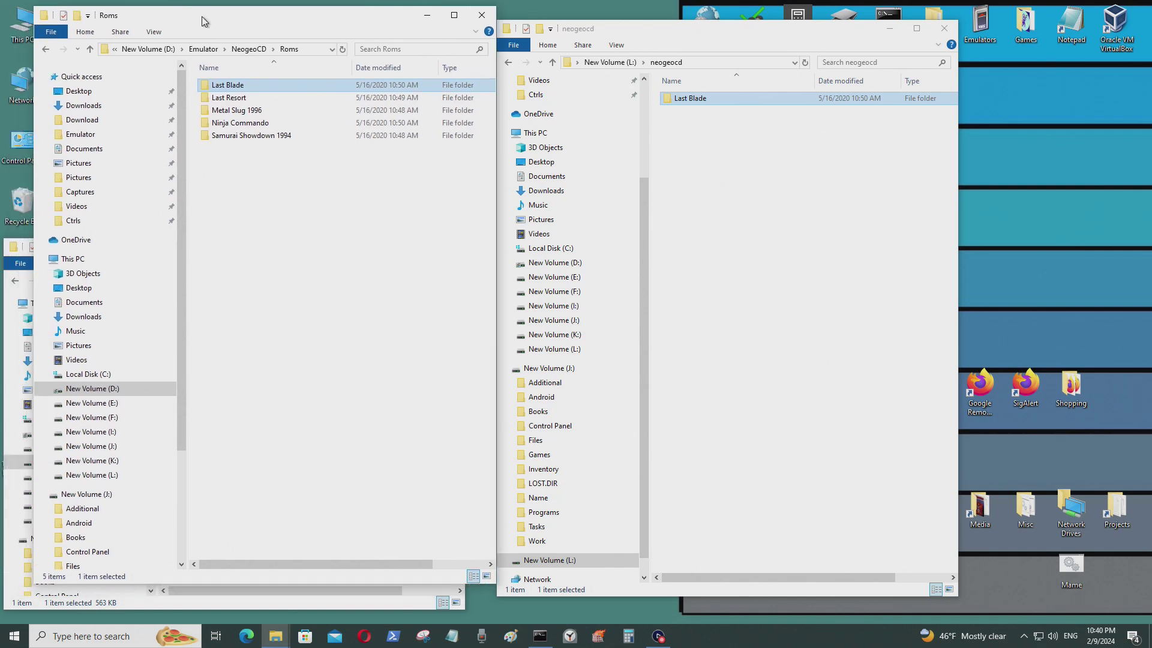
{"action": "left_click", "coordinate": [39, 54]}
{"action": "left_click", "coordinate": [38, 54]}
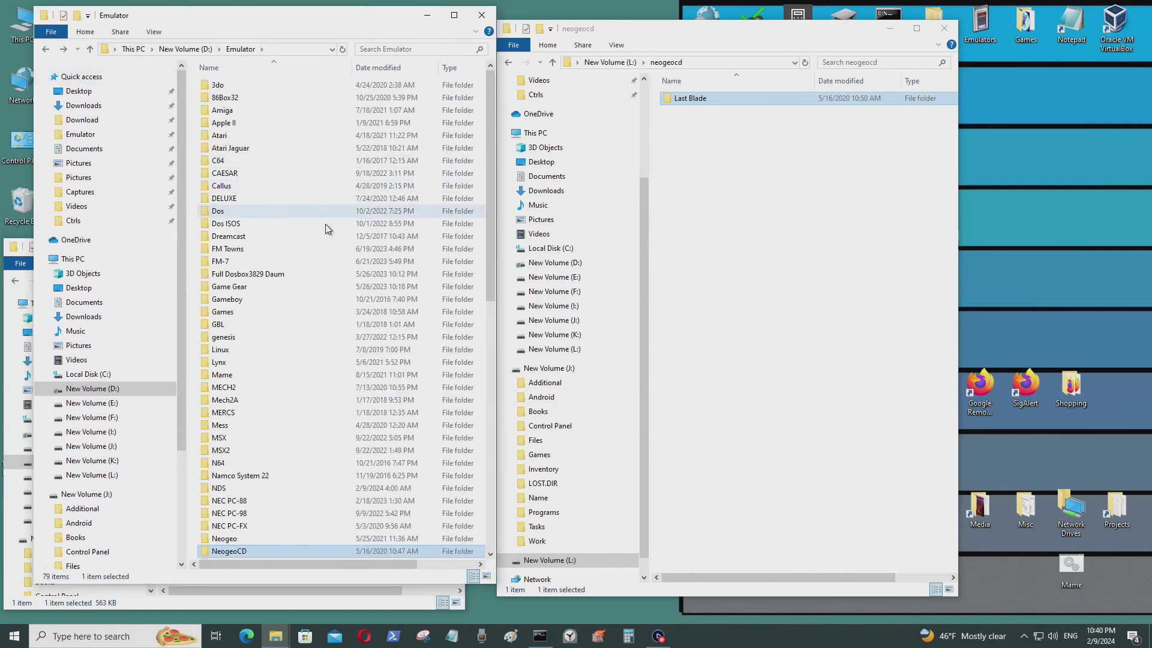
Create a folder named neocd inside the bios folder on New Volume (L:).
{"action": "scroll", "coordinate": [369, 301], "scroll_direction": "down", "scroll_amount": 6}
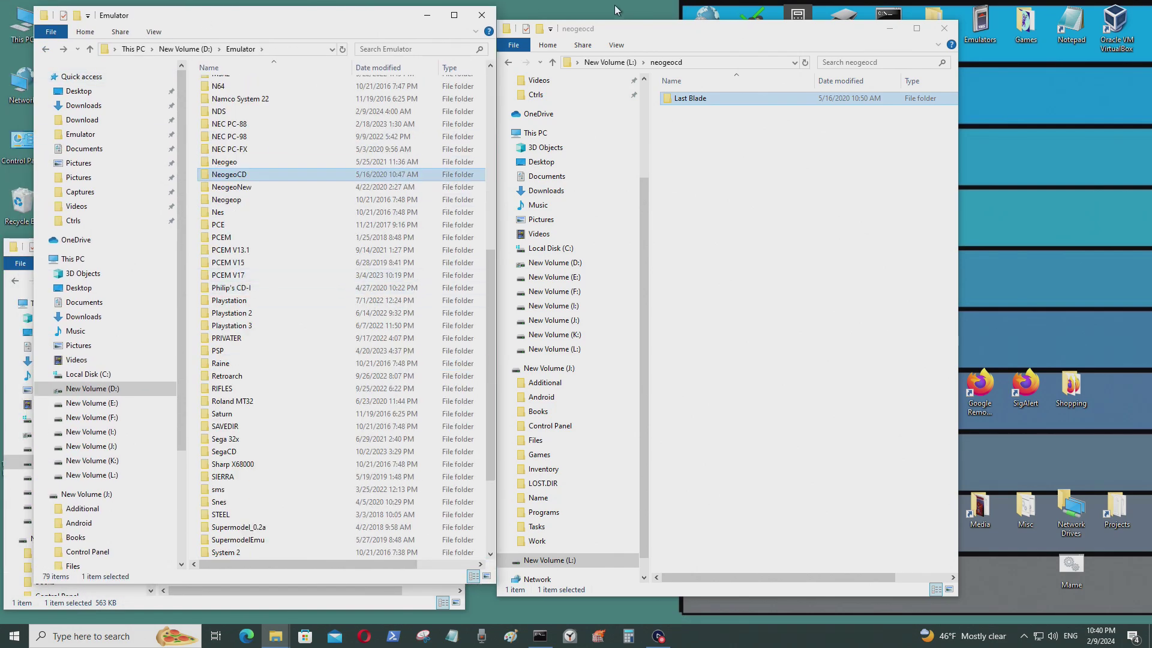
{"action": "left_click", "coordinate": [509, 62]}
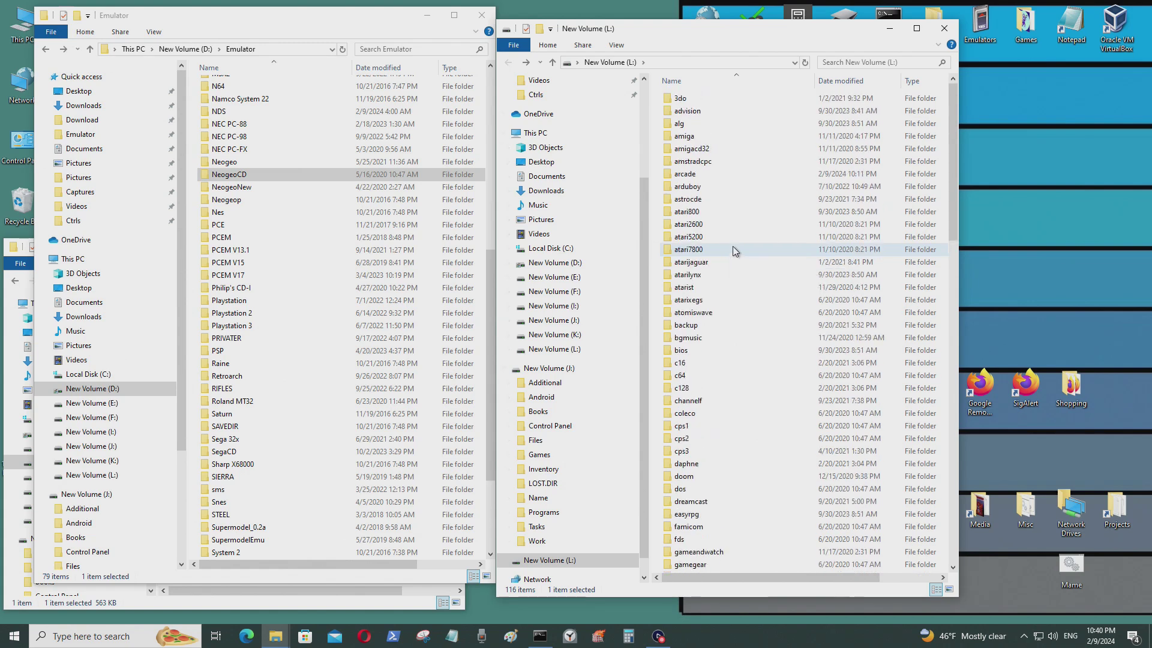
{"action": "double_click", "coordinate": [719, 351]}
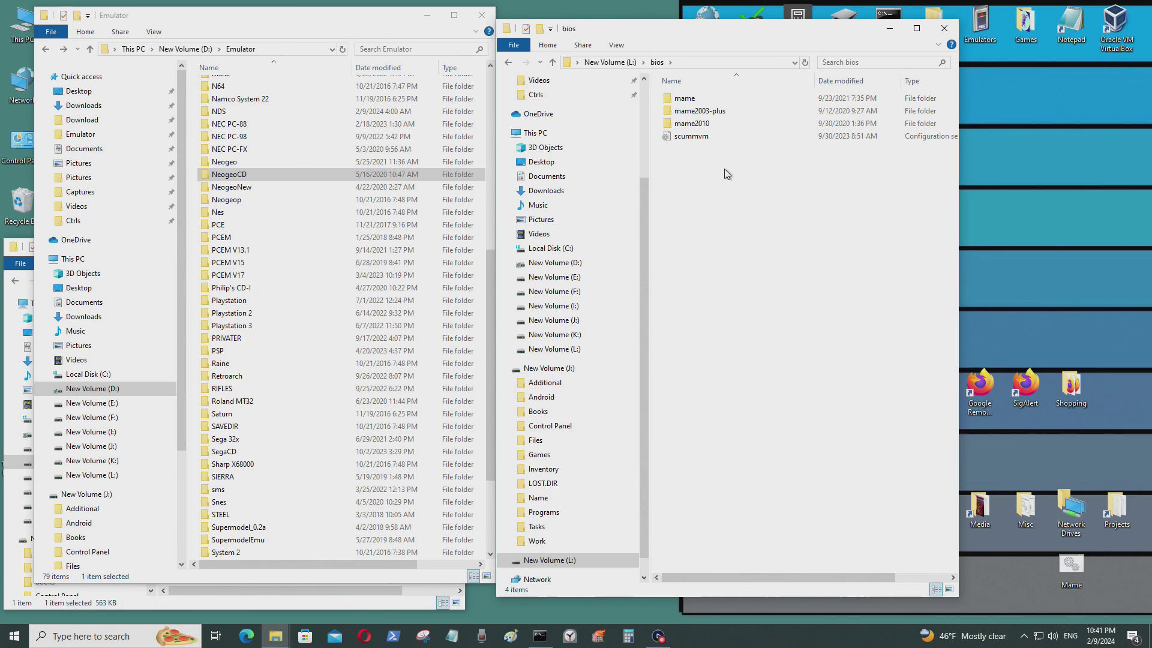
{"action": "key", "text": "ctrl+shift+n"}
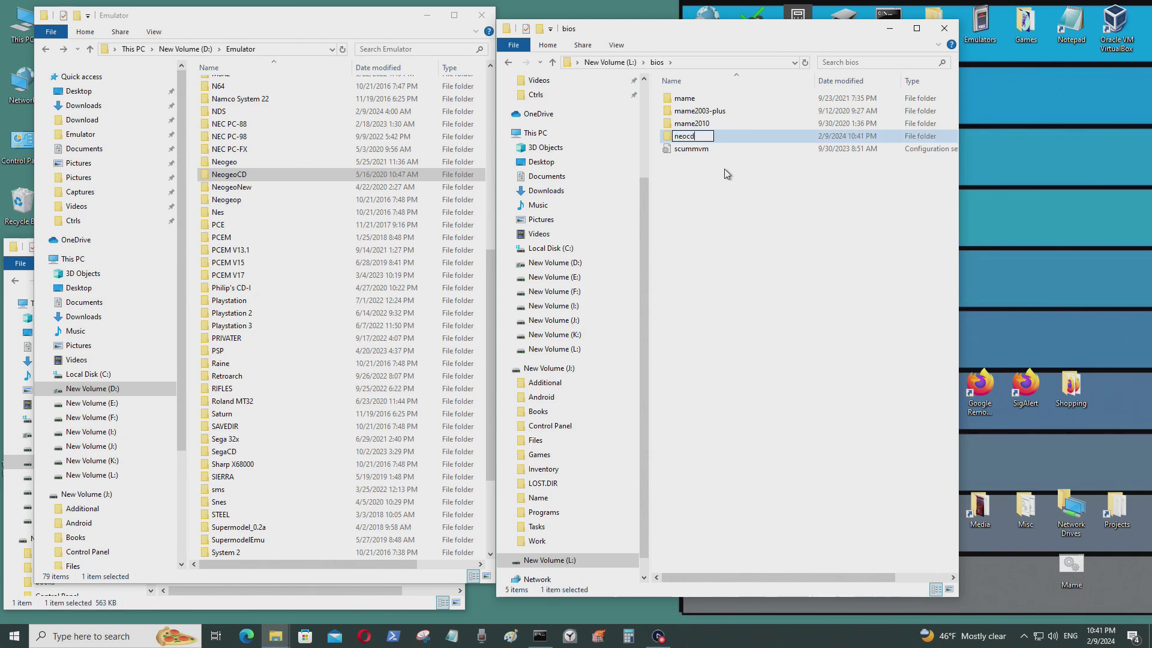
{"action": "key", "text": "Return"}
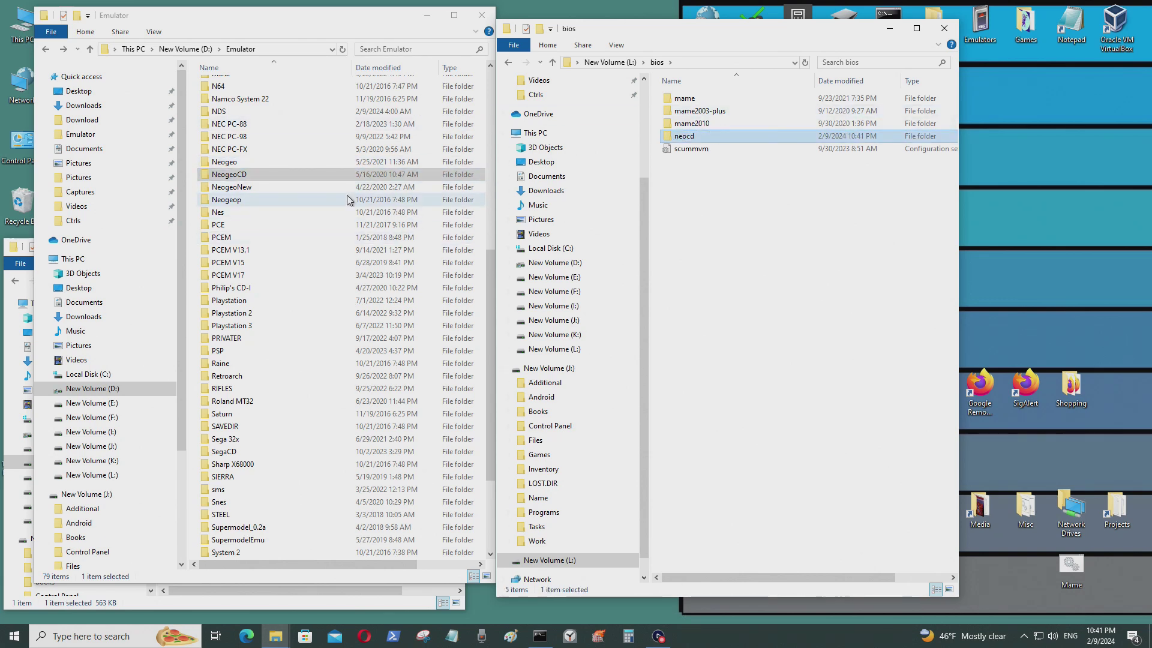
Open Backups\Software Backups\Software Backup\Emulators and Roms on New Volume (I:) in the Emulator window.
{"action": "left_click", "coordinate": [47, 49]}
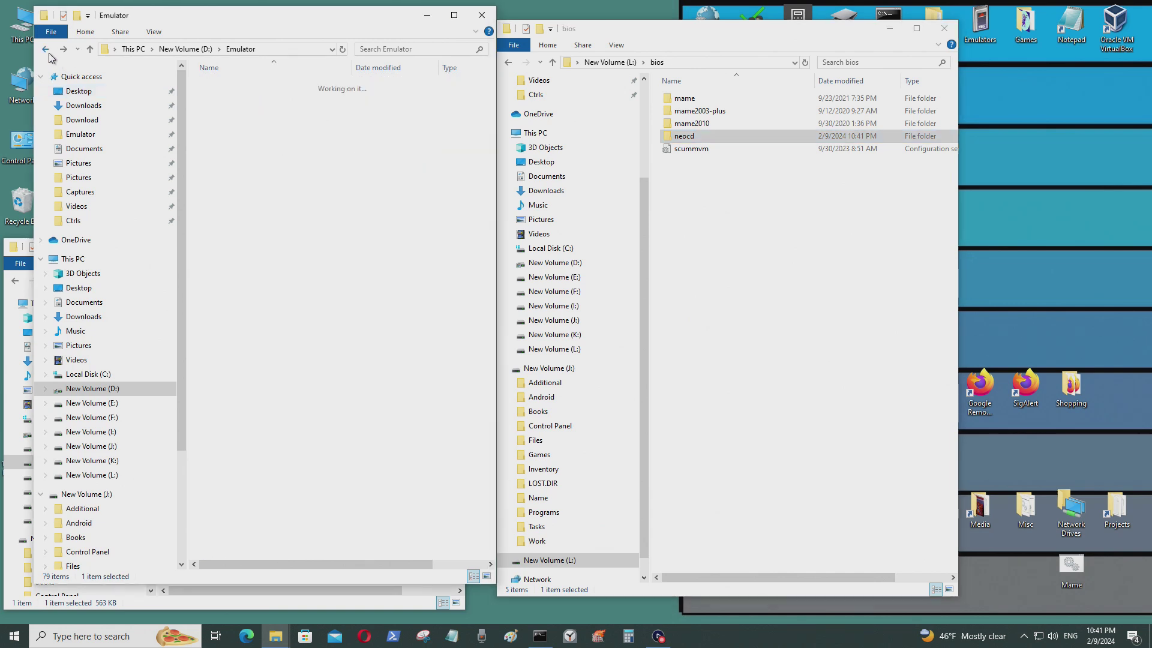
{"action": "left_click", "coordinate": [136, 434]}
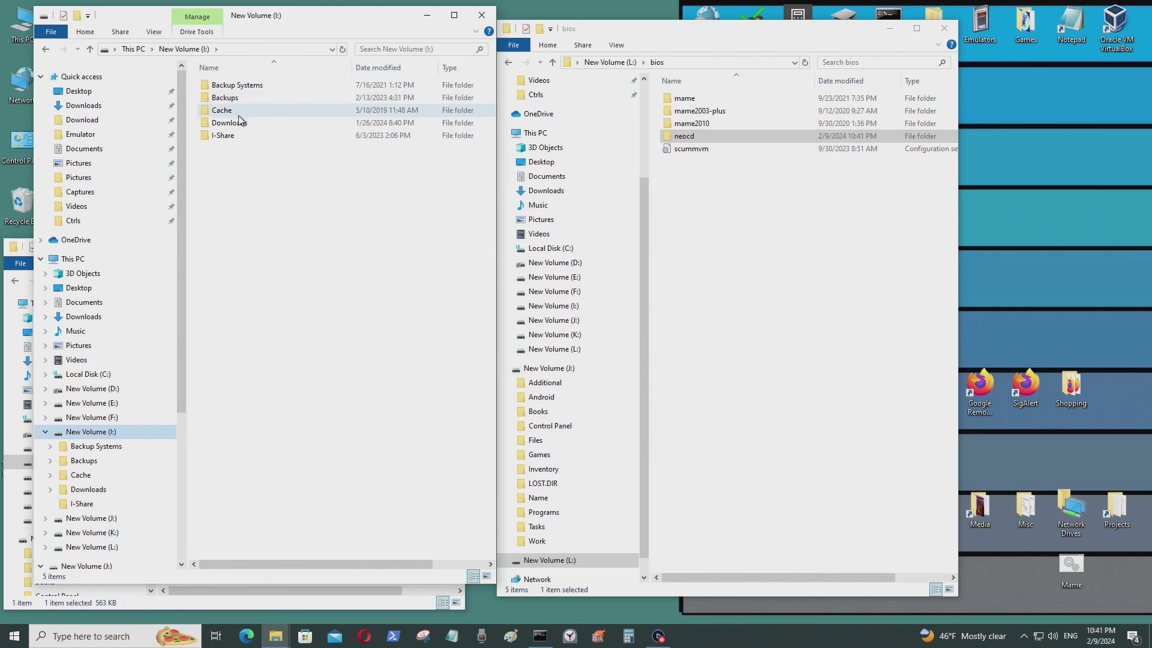
{"action": "double_click", "coordinate": [240, 97]}
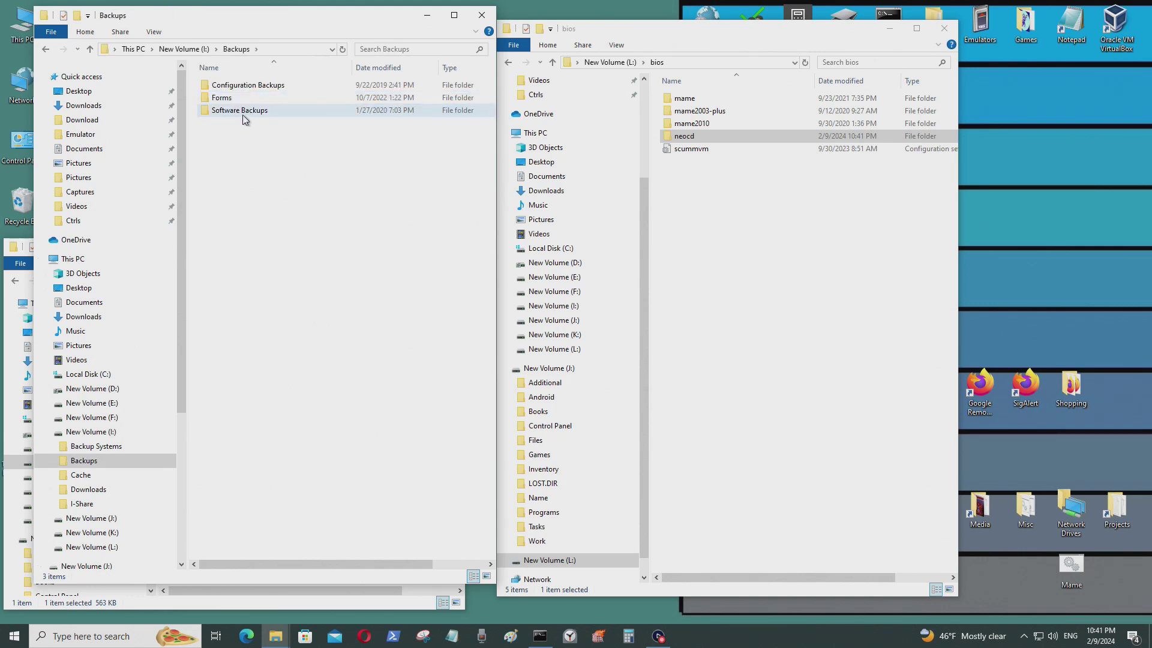
{"action": "double_click", "coordinate": [242, 114]}
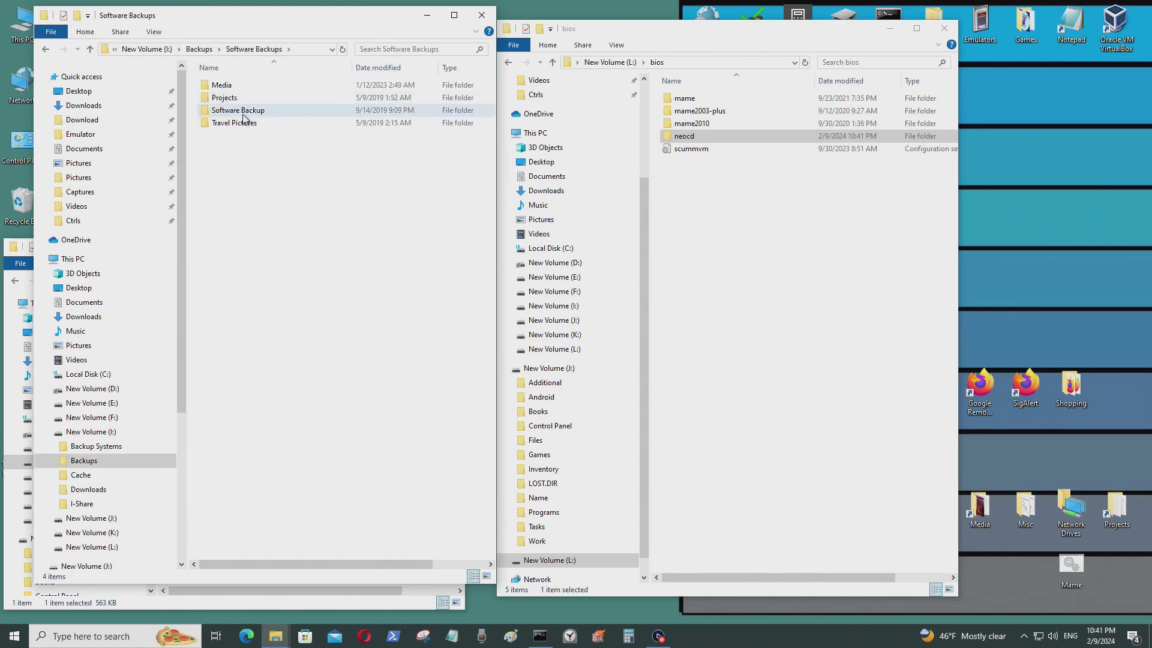
{"action": "double_click", "coordinate": [246, 113]}
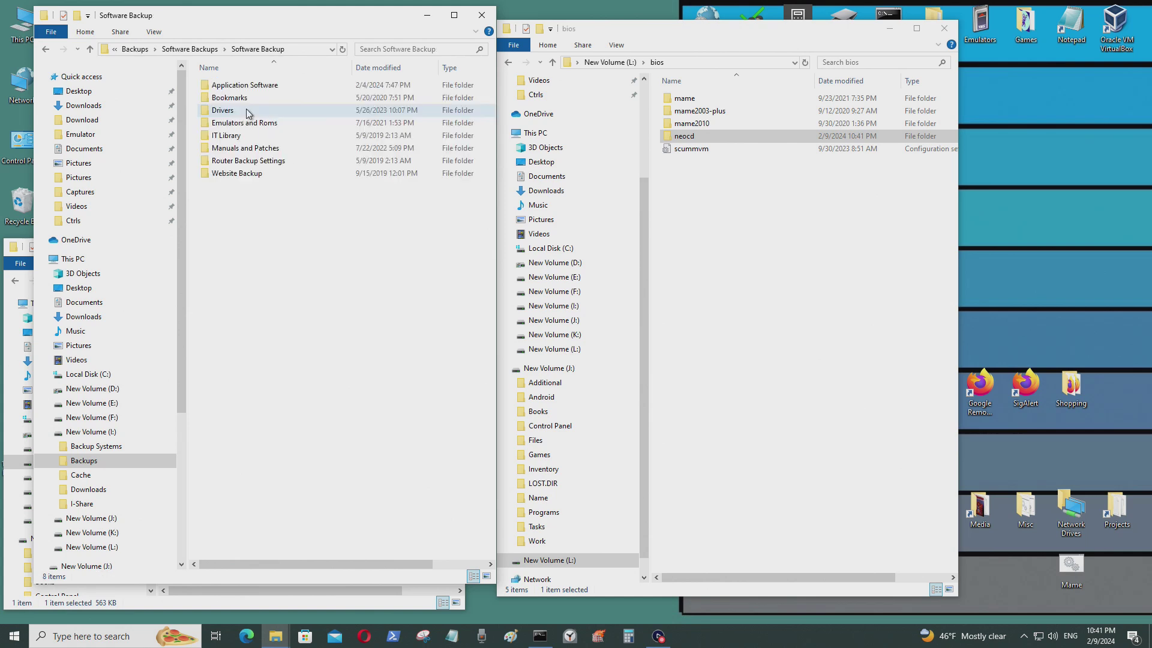
{"action": "double_click", "coordinate": [278, 124]}
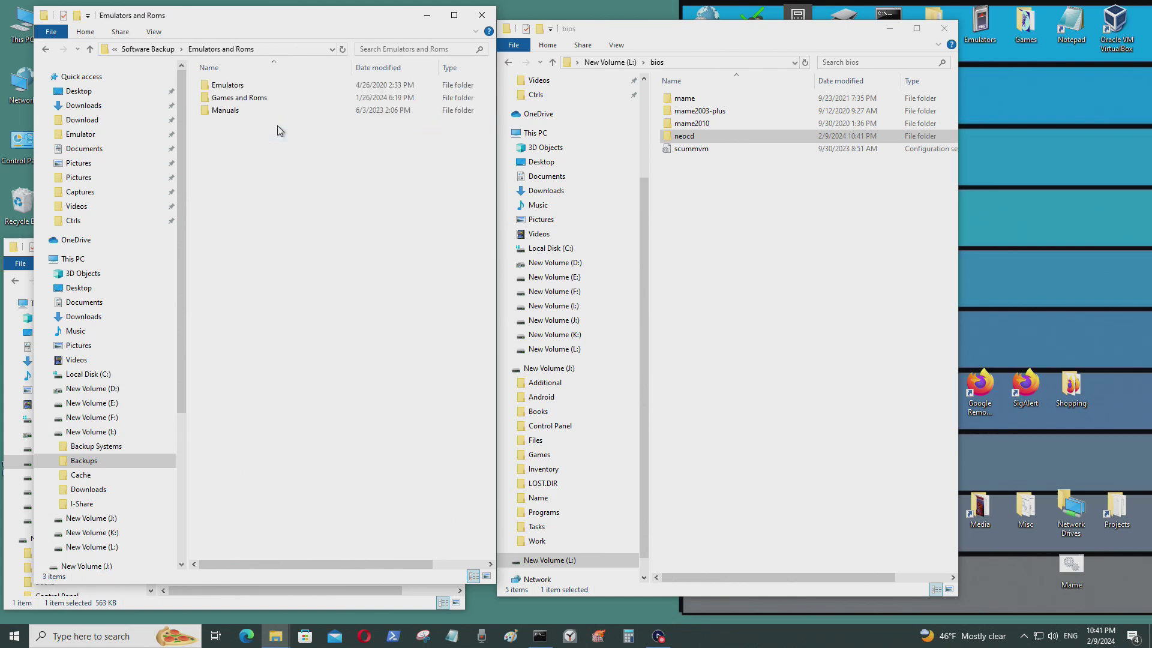
{"action": "double_click", "coordinate": [251, 98]}
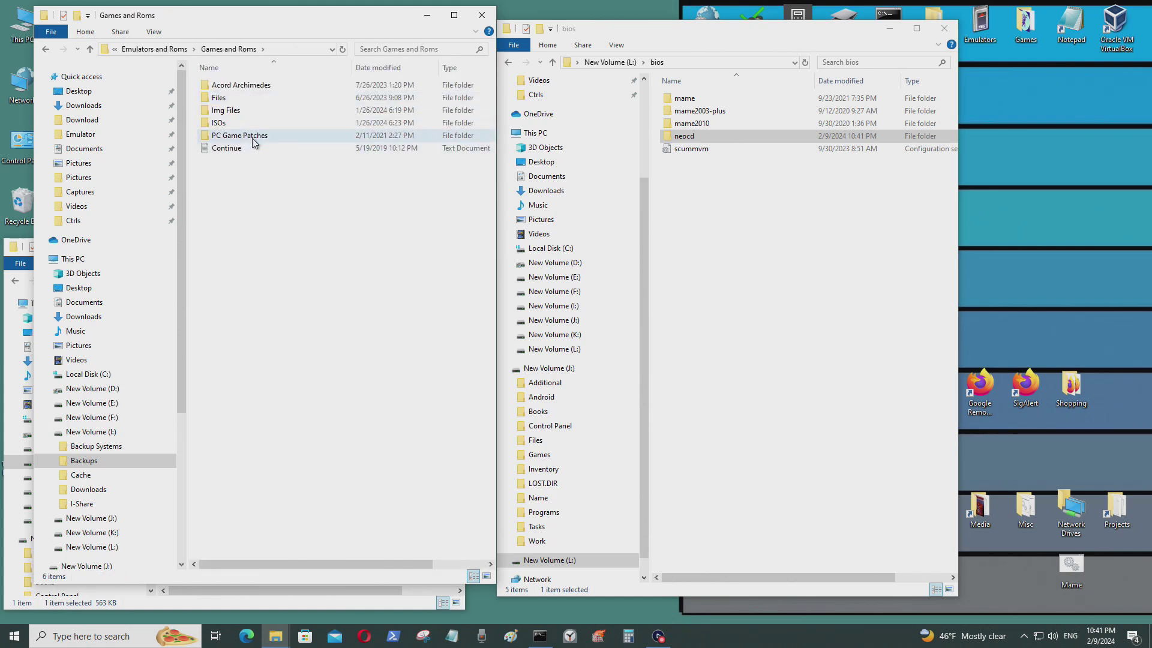
{"action": "double_click", "coordinate": [244, 97]}
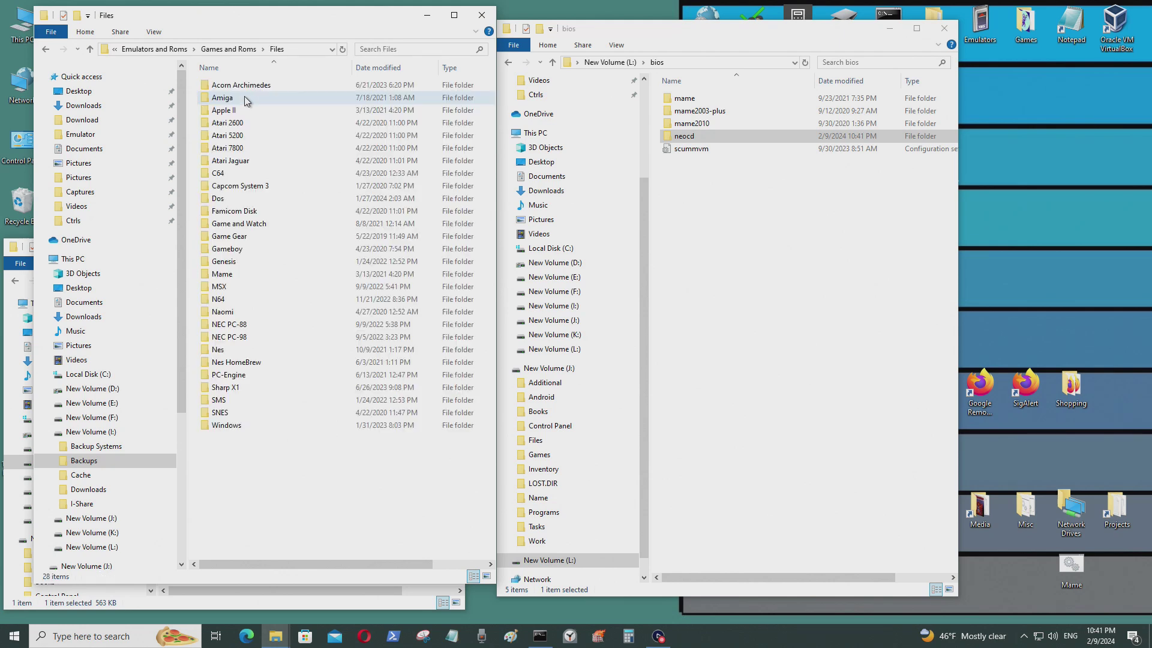
{"action": "left_click", "coordinate": [40, 50]}
{"action": "left_click", "coordinate": [40, 50]}
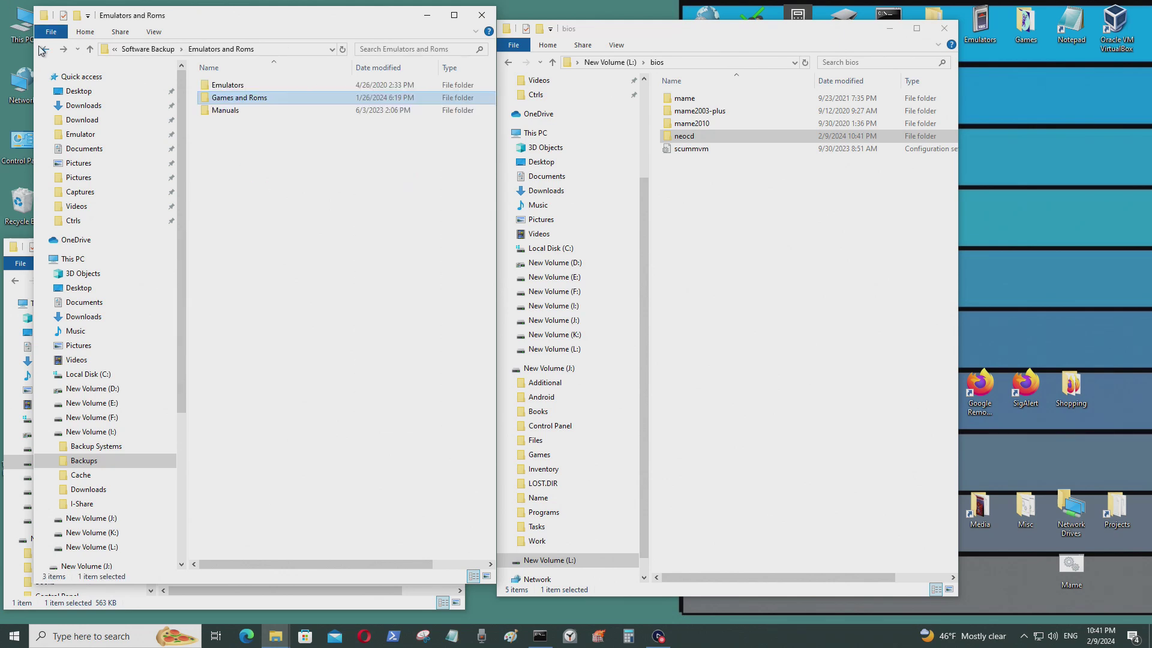
Open the Emulators\Utilities\BIOS folder within Emulators and Roms.
{"action": "double_click", "coordinate": [234, 84]}
{"action": "double_click", "coordinate": [240, 97]}
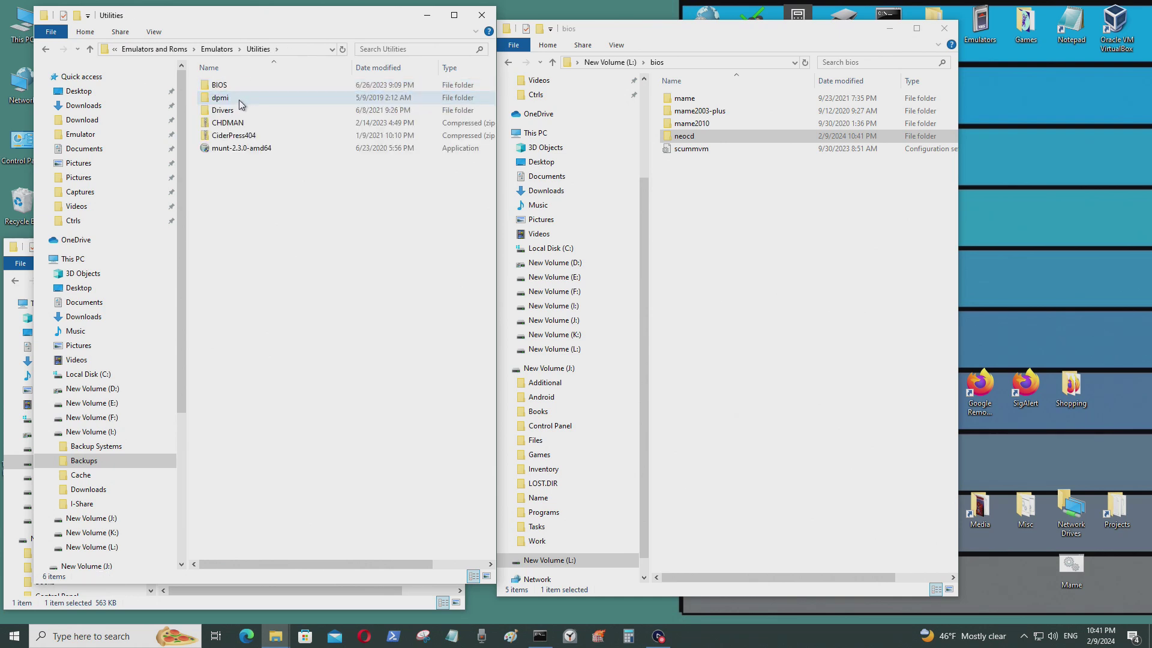
{"action": "double_click", "coordinate": [237, 87]}
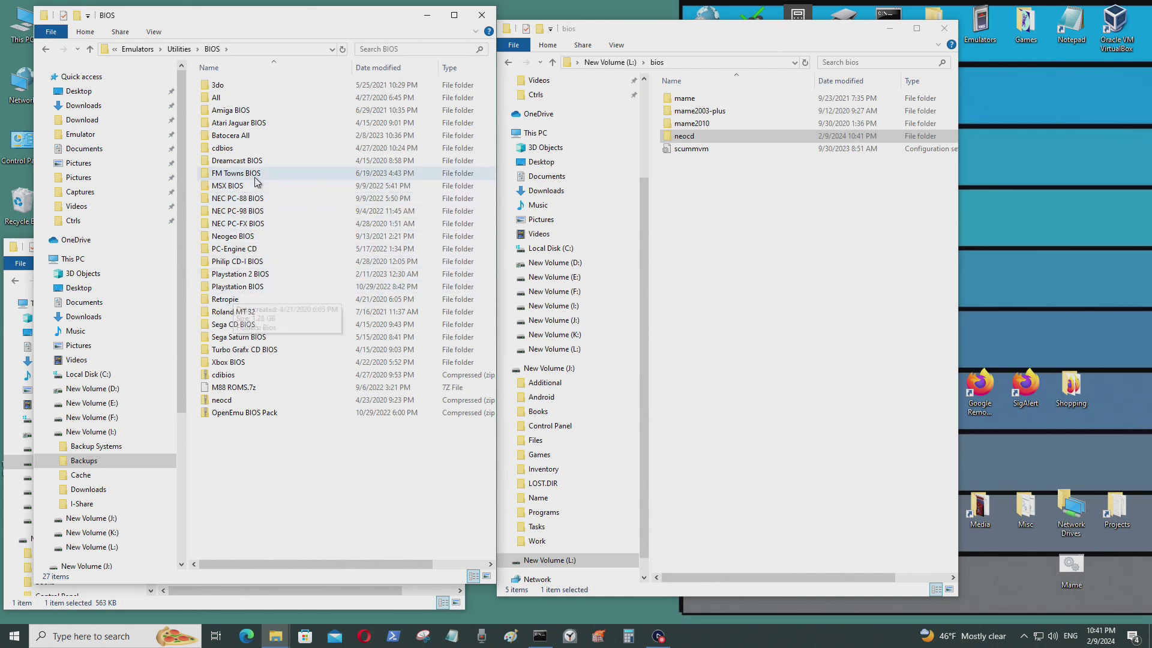
Check the contents of the OpenEmu BIOS Pack archive in the All folder and return to the BIOS folder.
{"action": "double_click", "coordinate": [238, 99]}
{"action": "double_click", "coordinate": [243, 85]}
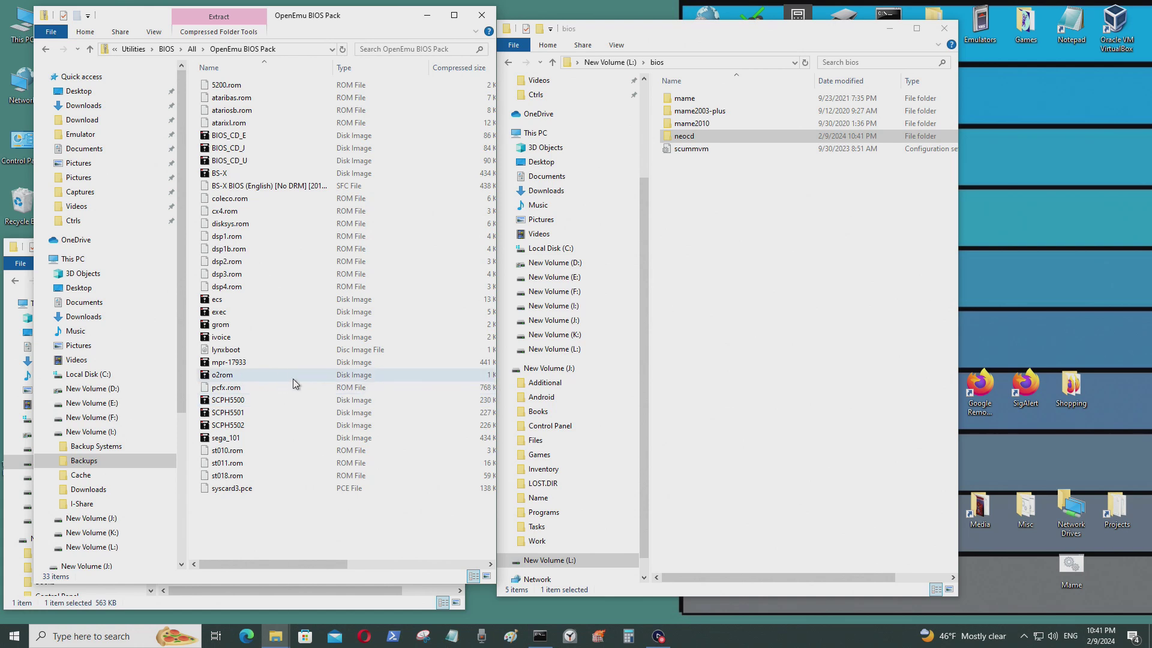
{"action": "left_click", "coordinate": [45, 49]}
{"action": "left_click", "coordinate": [45, 49]}
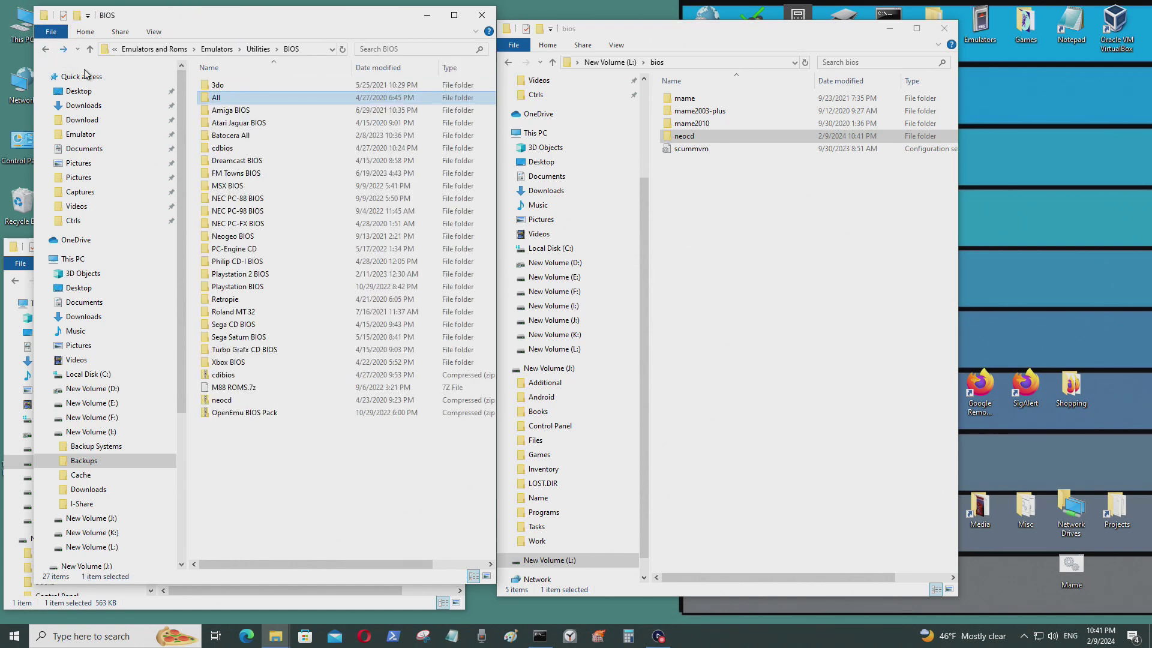
Open the bios folder of the Batocera 33 Bios archive in Batocera All.
{"action": "double_click", "coordinate": [251, 137]}
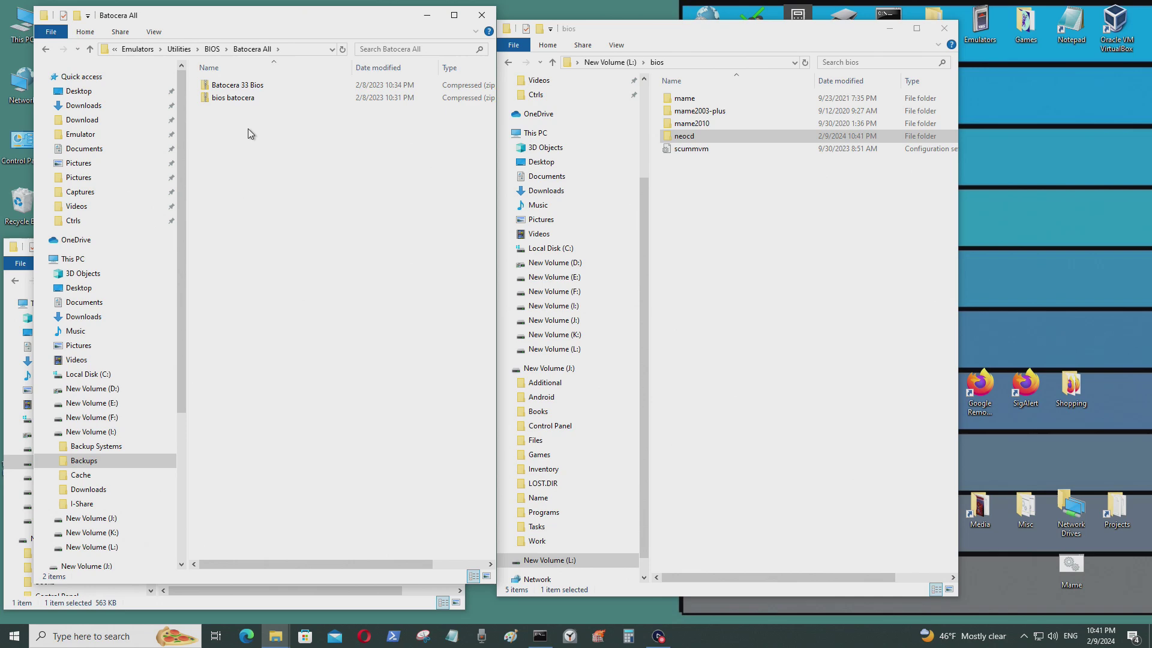
{"action": "double_click", "coordinate": [238, 86]}
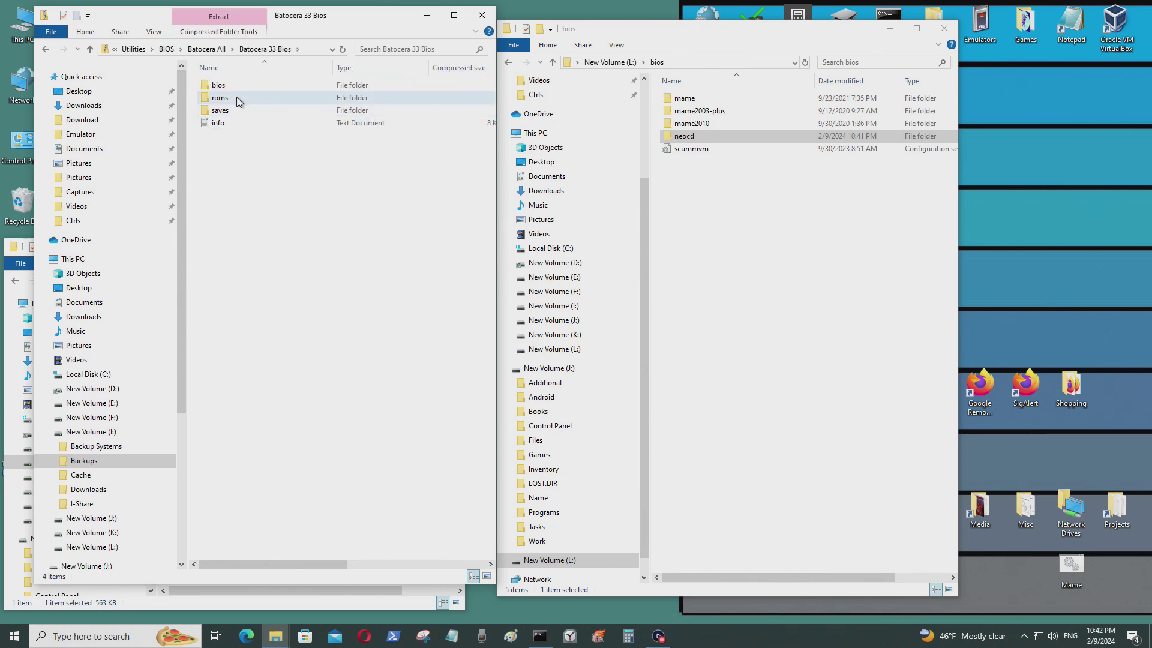
{"action": "double_click", "coordinate": [236, 85]}
Copy the neocdz archive from the Batocera 33 Bios files into the neocd folder on L: and open that folder.
{"action": "scroll", "coordinate": [364, 227], "scroll_direction": "down", "scroll_amount": 15}
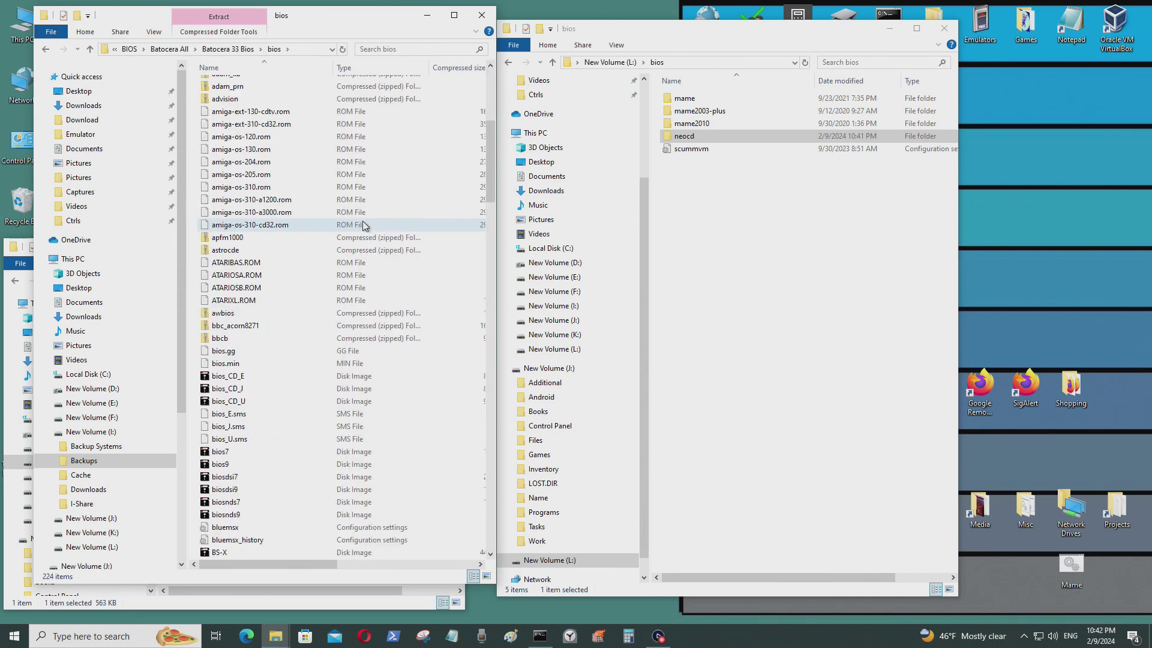
{"action": "scroll", "coordinate": [360, 240], "scroll_direction": "down", "scroll_amount": 11}
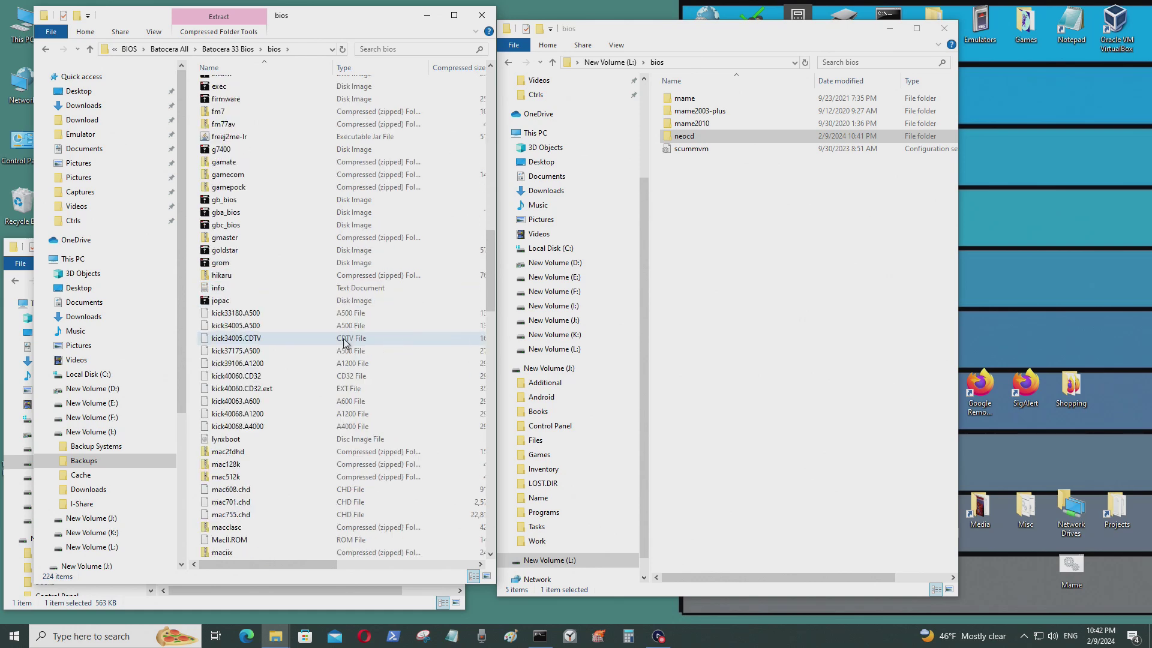
{"action": "scroll", "coordinate": [345, 343], "scroll_direction": "down", "scroll_amount": 5}
{"action": "scroll", "coordinate": [342, 360], "scroll_direction": "down", "scroll_amount": 3}
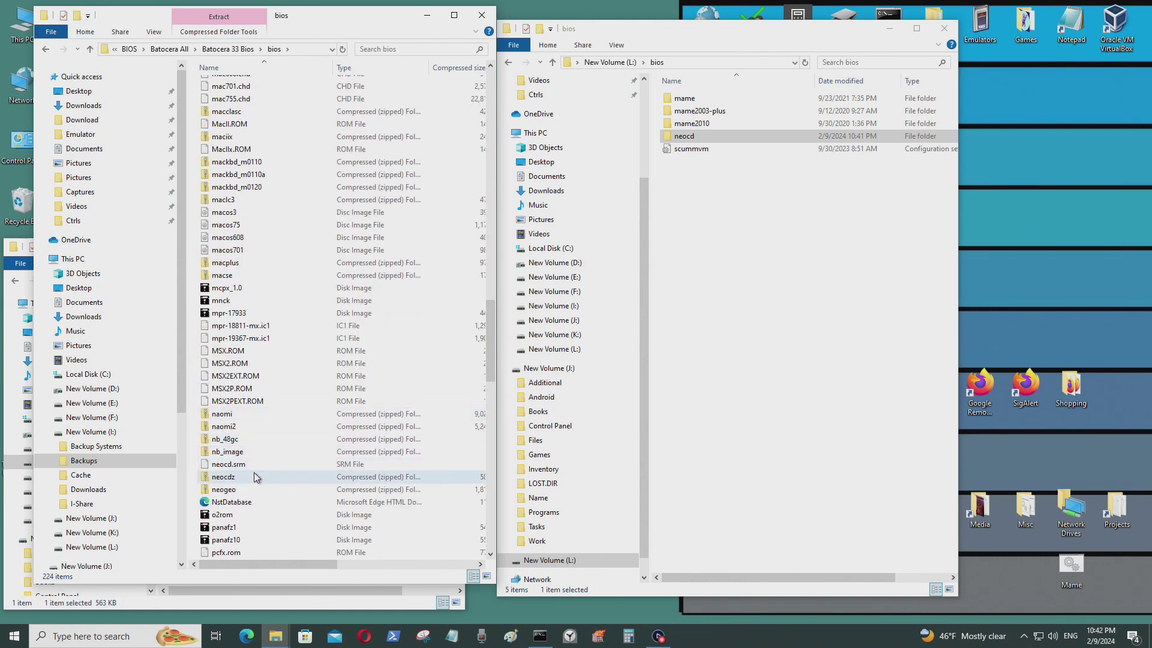
{"action": "left_click", "coordinate": [243, 478]}
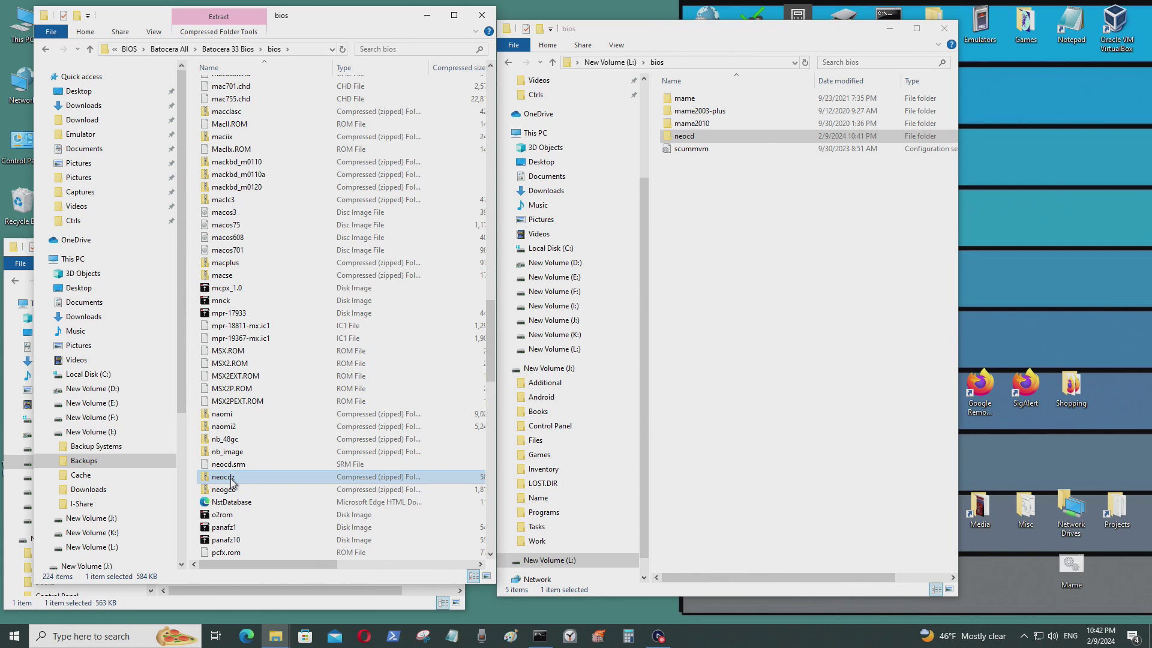
{"action": "left_click_drag", "start_coordinate": [231, 482], "coordinate": [743, 135]}
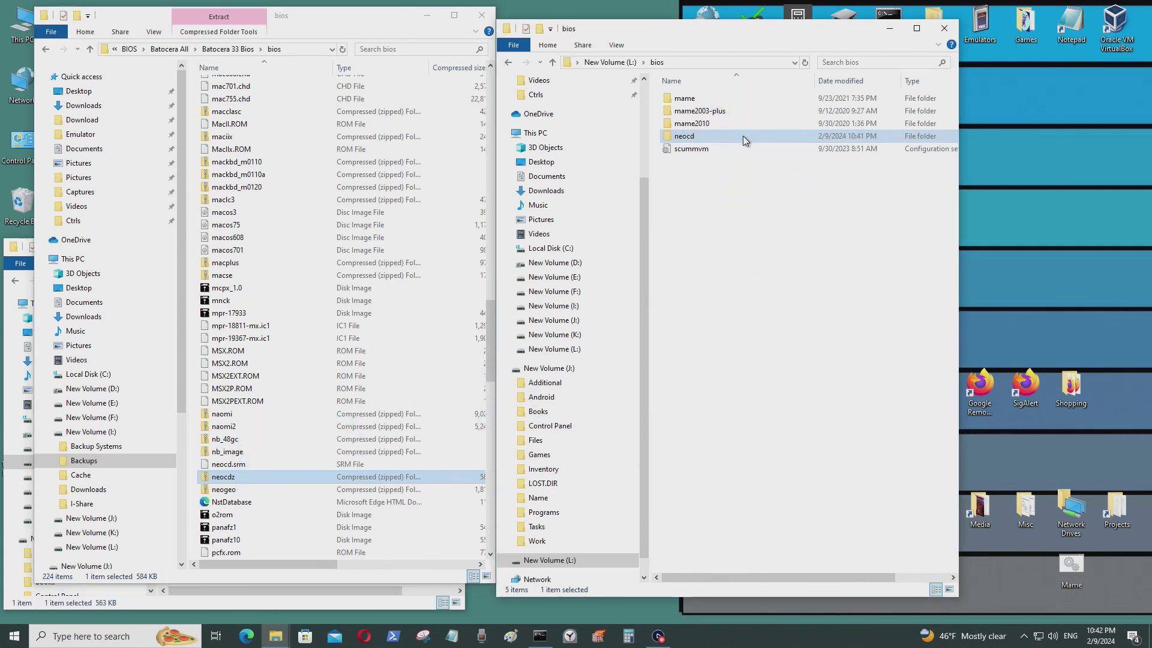
{"action": "double_click", "coordinate": [729, 135]}
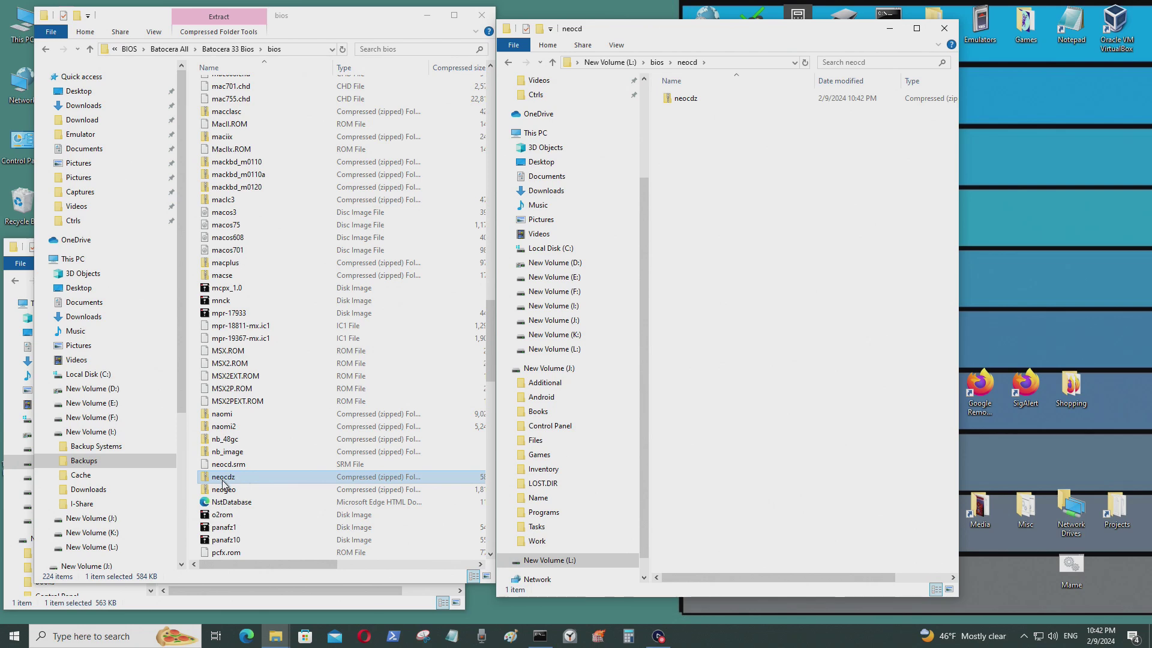
Look through more of the Batocera 33 Bios files and examine the neocdz file in the bios batocera archive.
{"action": "scroll", "coordinate": [242, 485], "scroll_direction": "down", "scroll_amount": 2}
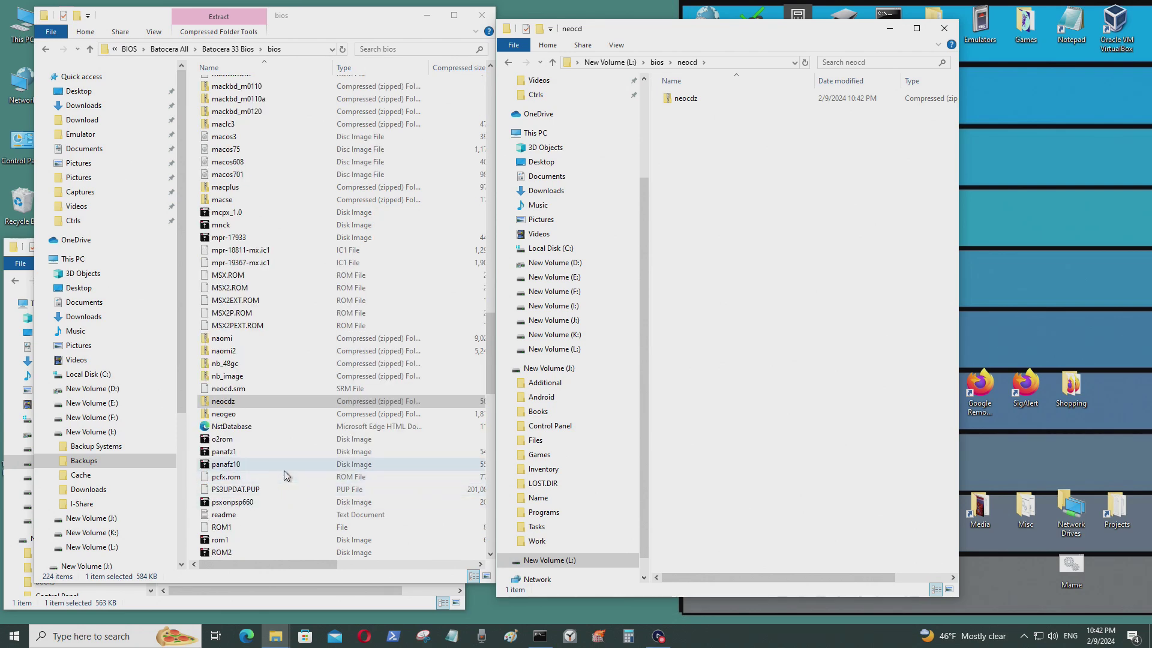
{"action": "scroll", "coordinate": [283, 470], "scroll_direction": "down", "scroll_amount": 4}
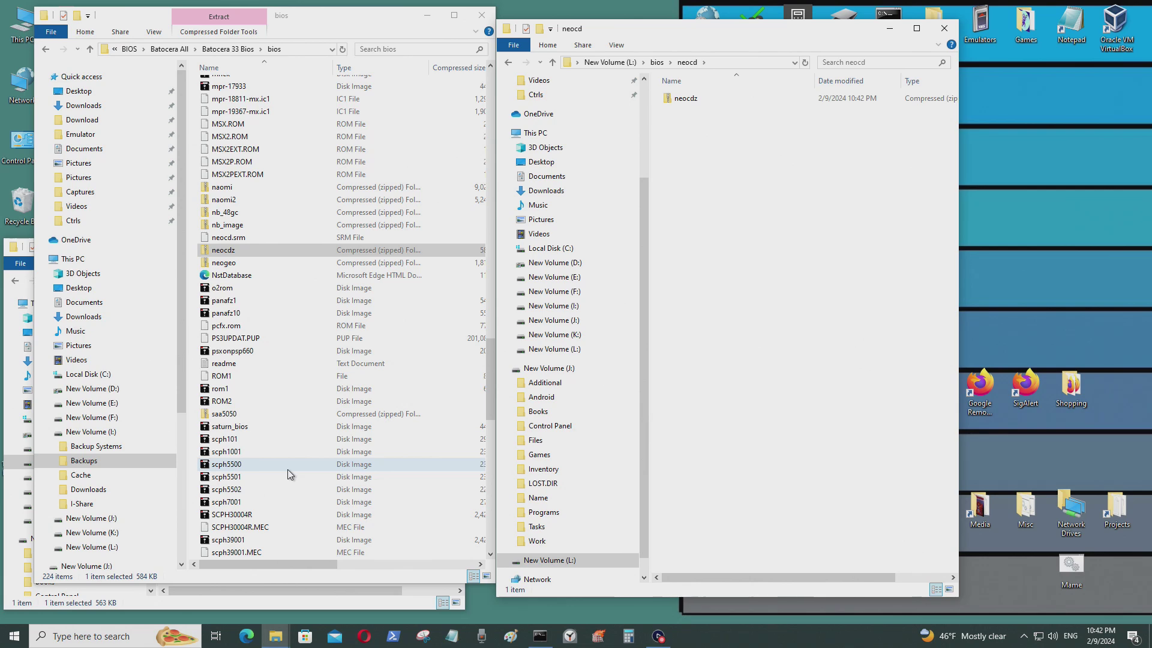
{"action": "scroll", "coordinate": [287, 469], "scroll_direction": "up", "scroll_amount": 3}
{"action": "left_click", "coordinate": [43, 52]}
{"action": "left_click", "coordinate": [43, 52]}
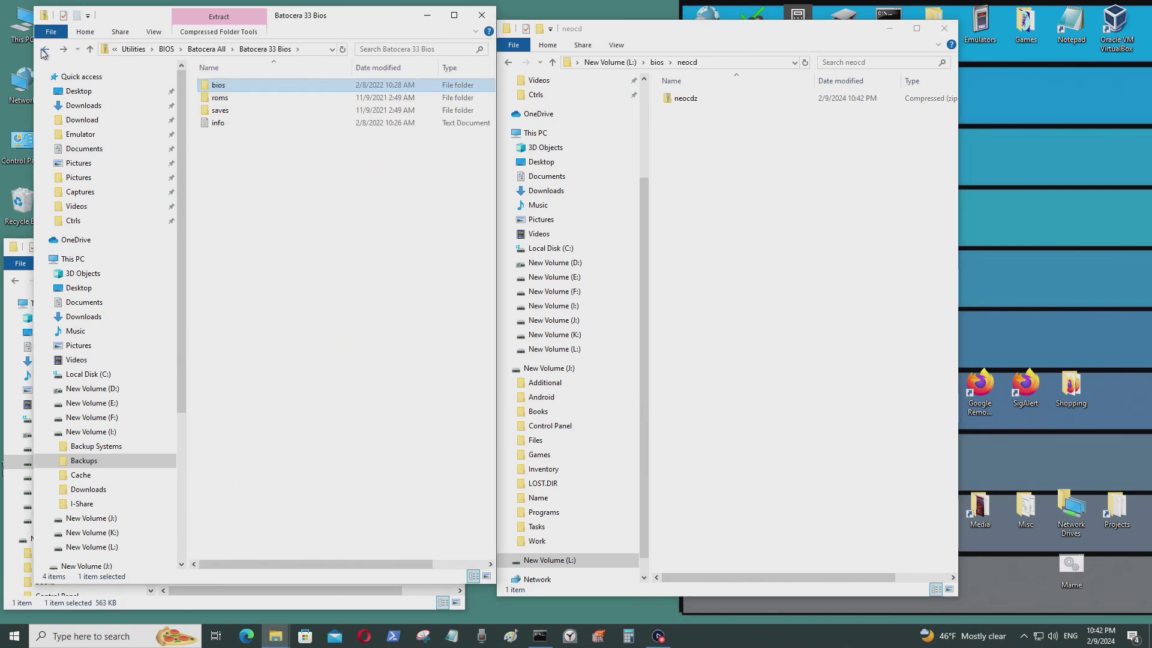
{"action": "left_click", "coordinate": [43, 51]}
{"action": "double_click", "coordinate": [290, 93]}
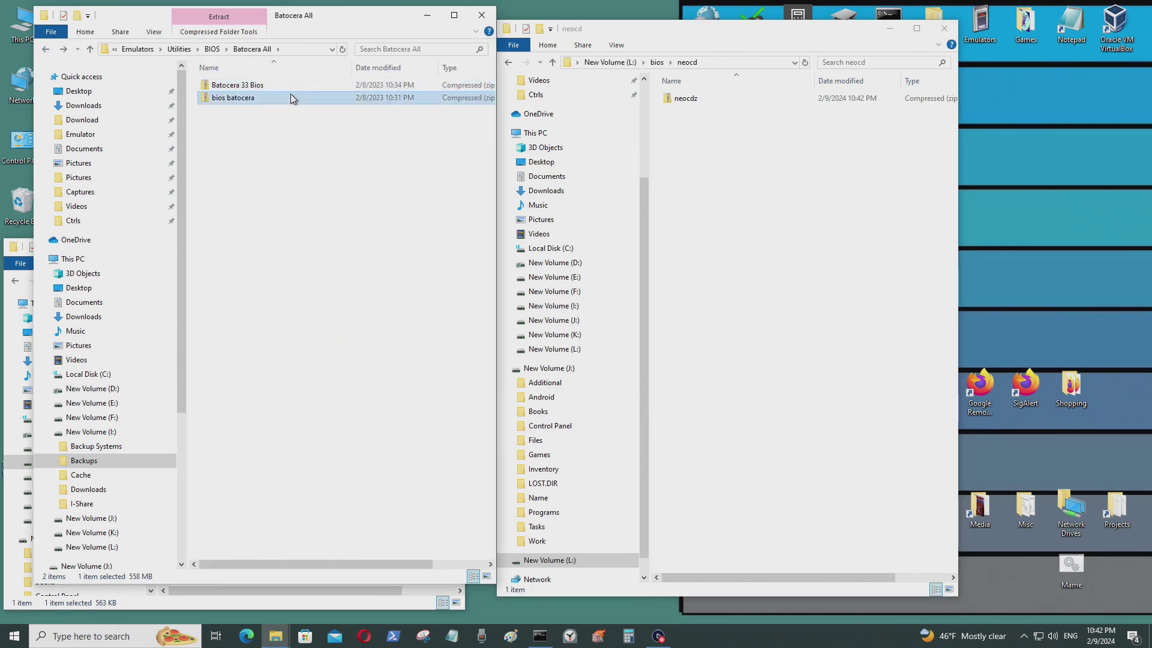
{"action": "double_click", "coordinate": [270, 85]}
{"action": "scroll", "coordinate": [356, 315], "scroll_direction": "down", "scroll_amount": 10}
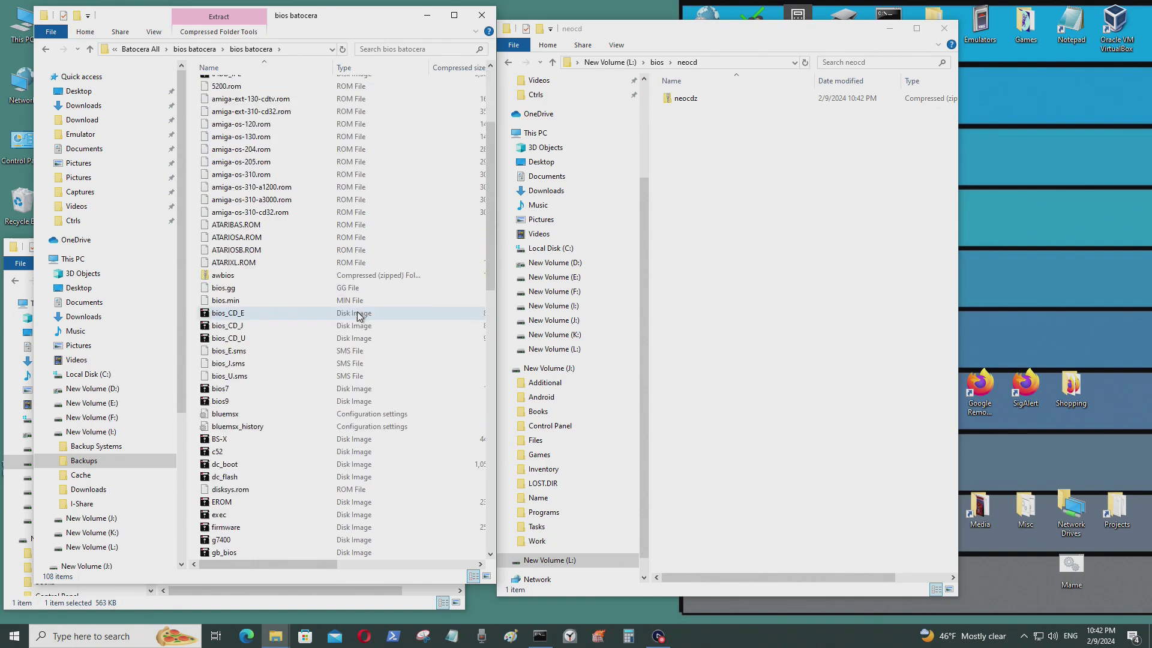
{"action": "scroll", "coordinate": [354, 317], "scroll_direction": "down", "scroll_amount": 11}
{"action": "scroll", "coordinate": [275, 320], "scroll_direction": "up", "scroll_amount": 3}
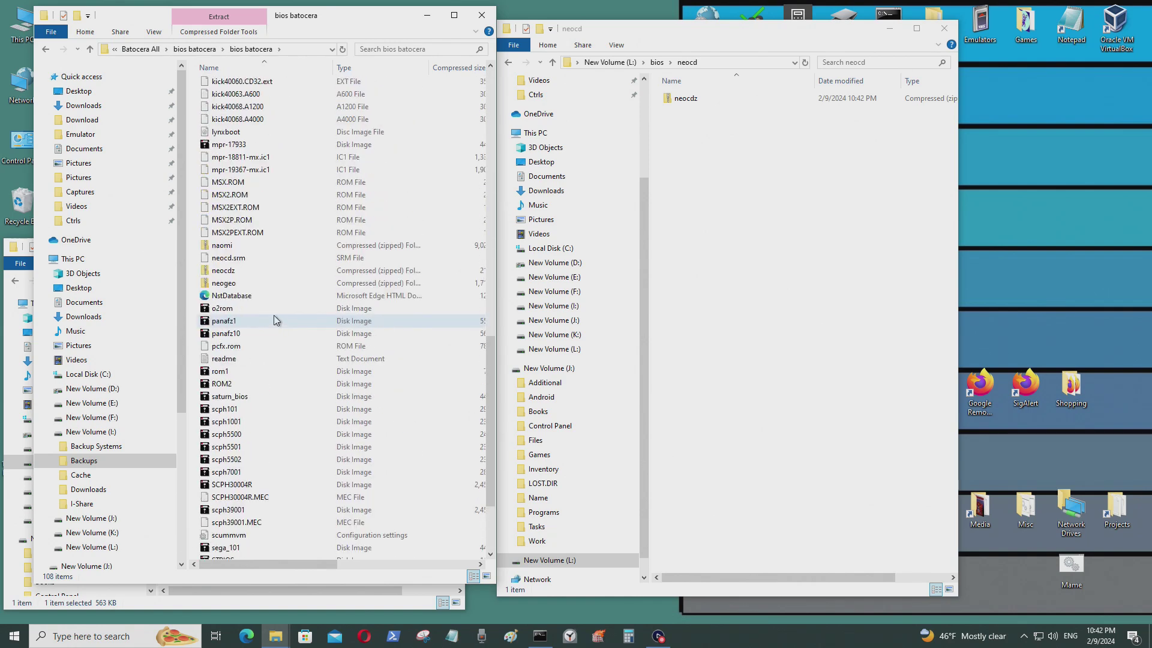
{"action": "left_click", "coordinate": [263, 271]}
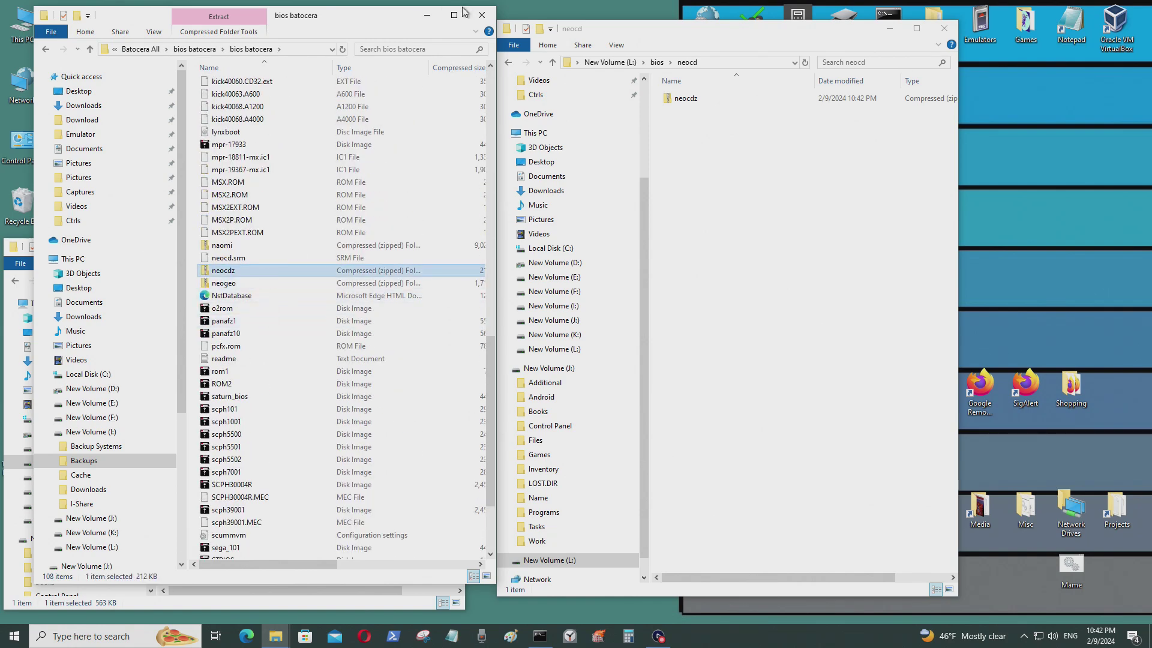
Close the bios batocera window and return the L: window to the bios folder with nothing selected.
{"action": "left_click", "coordinate": [478, 19]}
{"action": "left_click", "coordinate": [508, 63]}
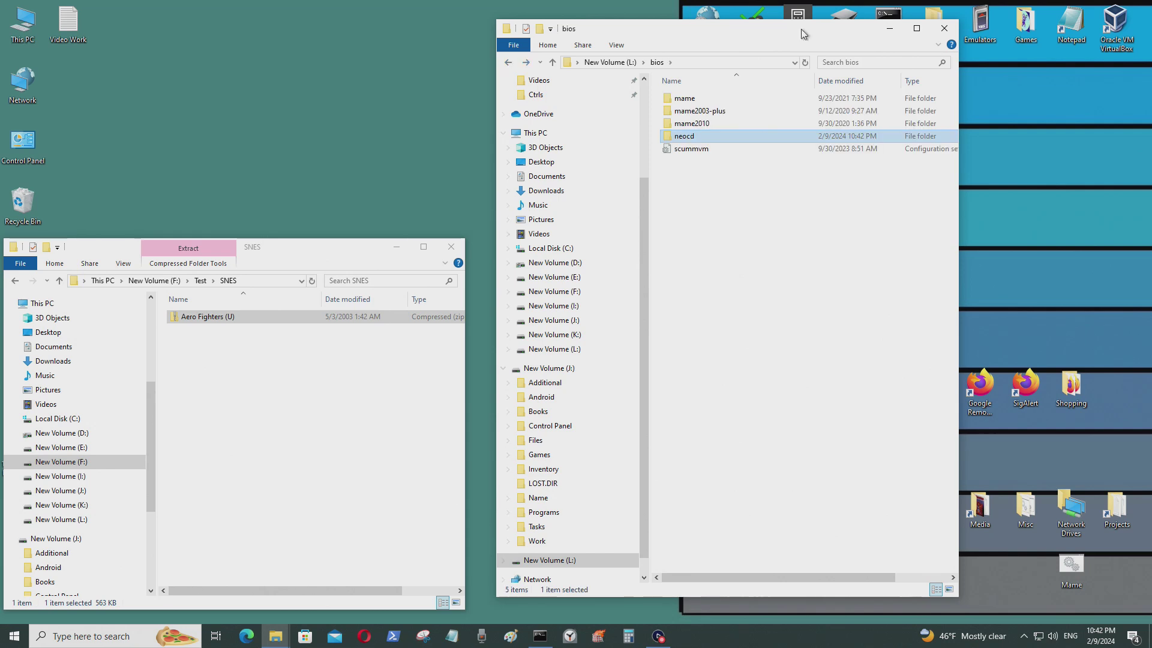
{"action": "left_click", "coordinate": [714, 205]}
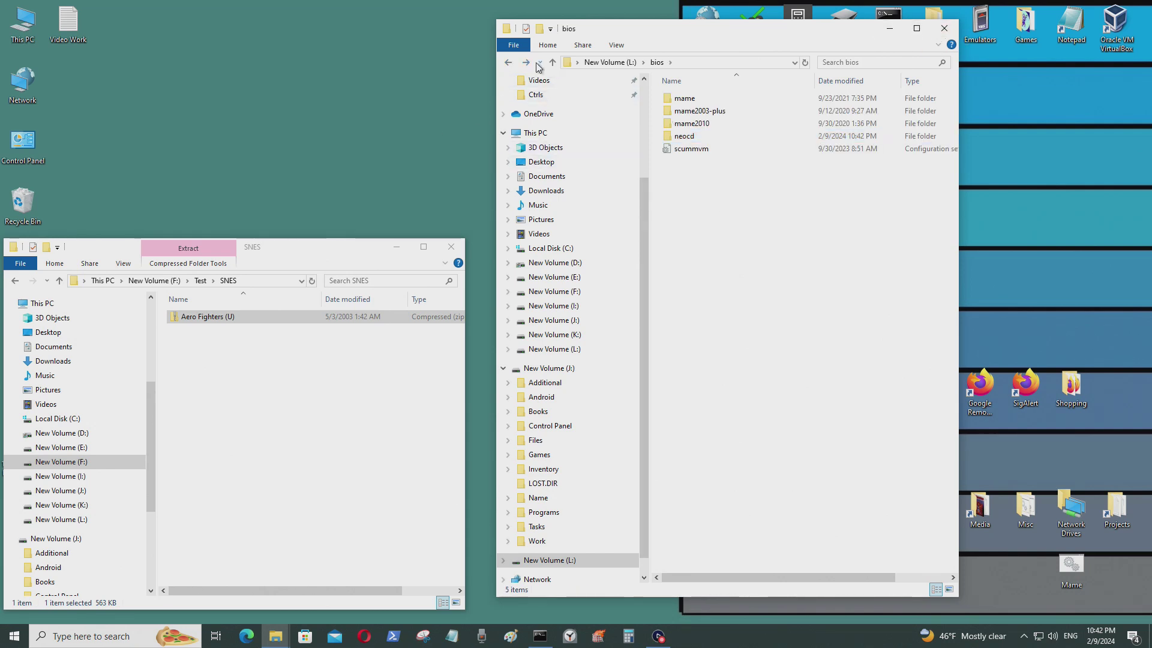
Return to the root of drive L: and look through its system folders, including bios, amstradcpc and arcade.
{"action": "left_click", "coordinate": [508, 62]}
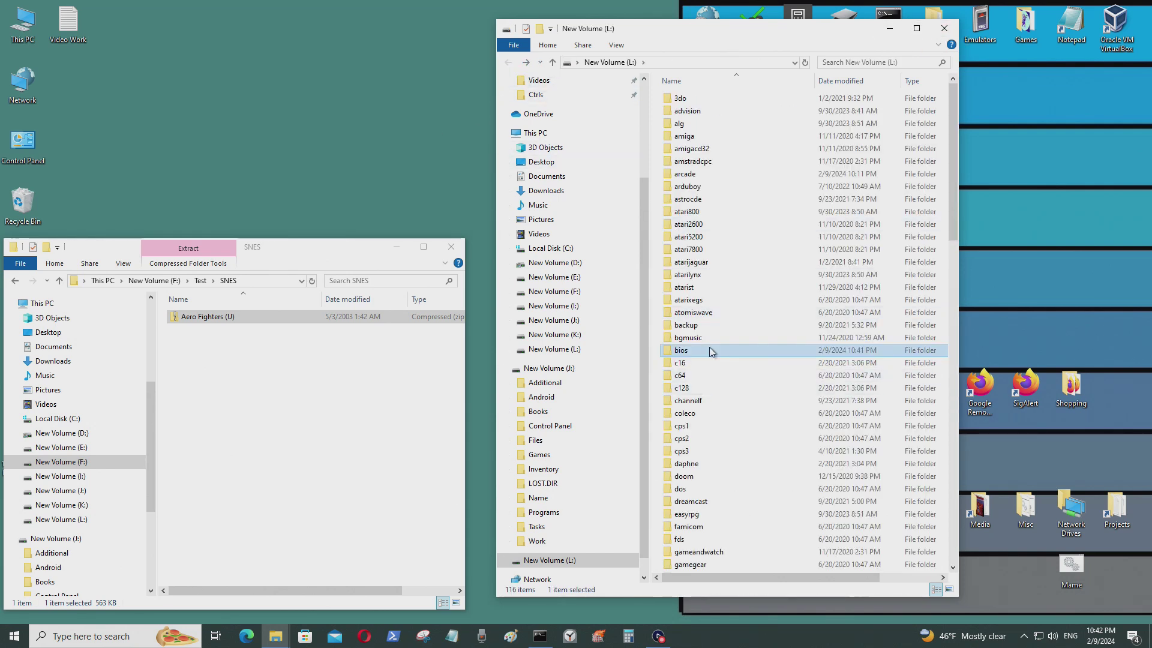
{"action": "mouse_move", "coordinate": [710, 348]}
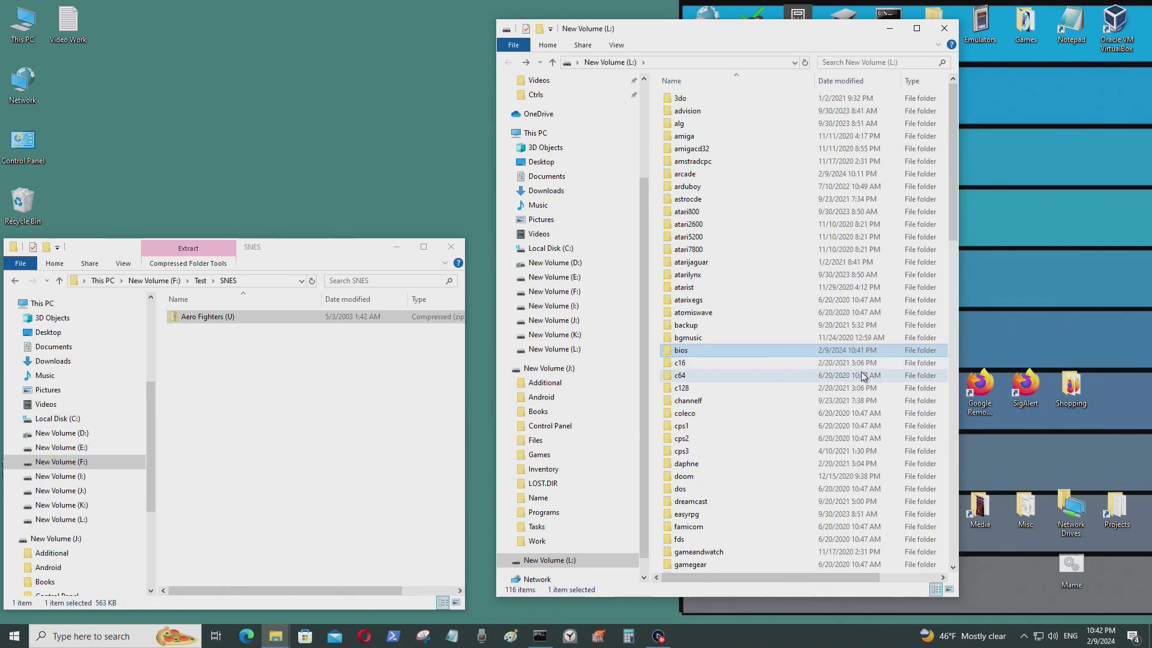
{"action": "scroll", "coordinate": [852, 375], "scroll_direction": "down", "scroll_amount": 3}
{"action": "scroll", "coordinate": [859, 383], "scroll_direction": "down", "scroll_amount": 2}
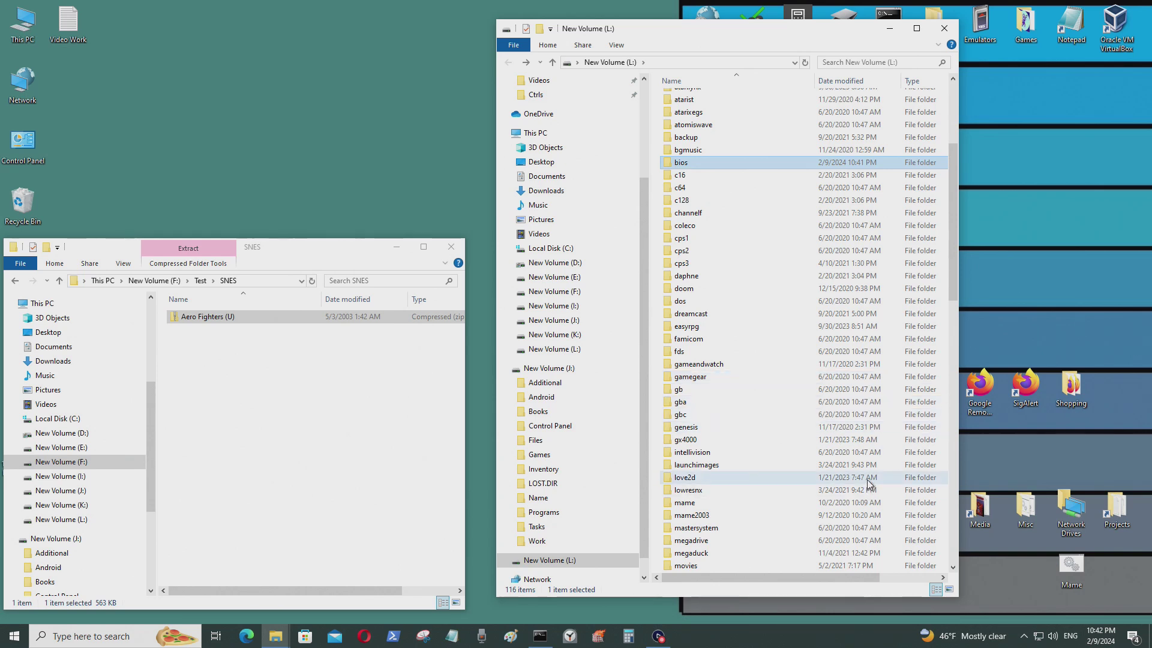
{"action": "scroll", "coordinate": [868, 483], "scroll_direction": "up", "scroll_amount": 5}
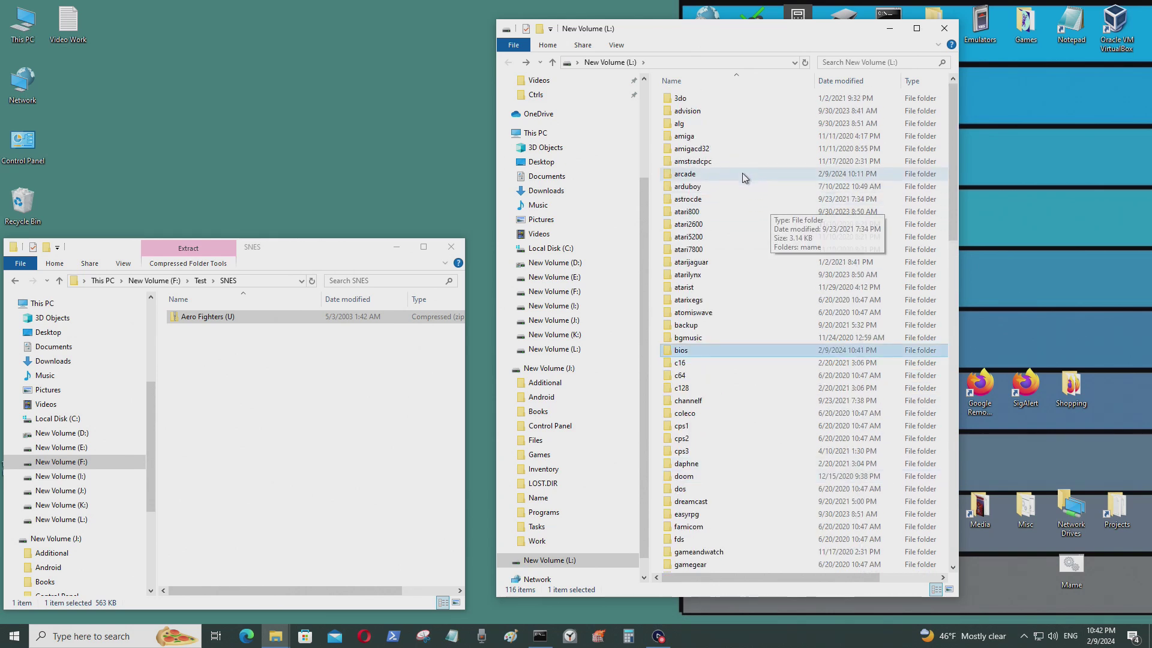
{"action": "left_click", "coordinate": [744, 150]}
{"action": "left_click", "coordinate": [740, 160]}
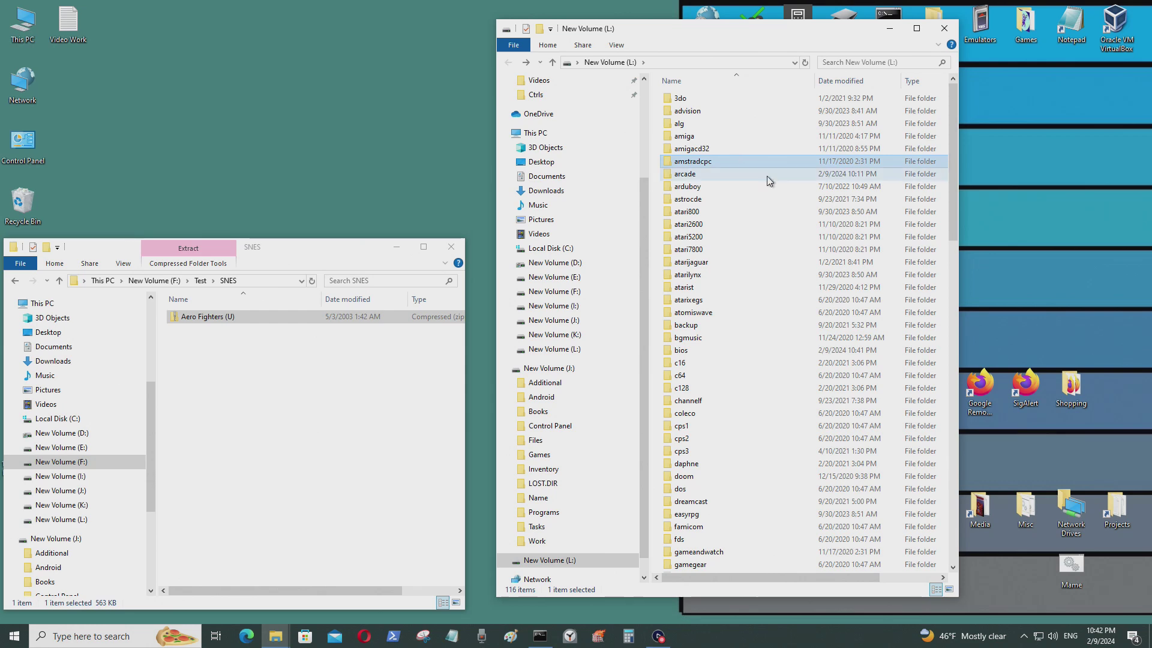
{"action": "scroll", "coordinate": [743, 188], "scroll_direction": "down", "scroll_amount": 8}
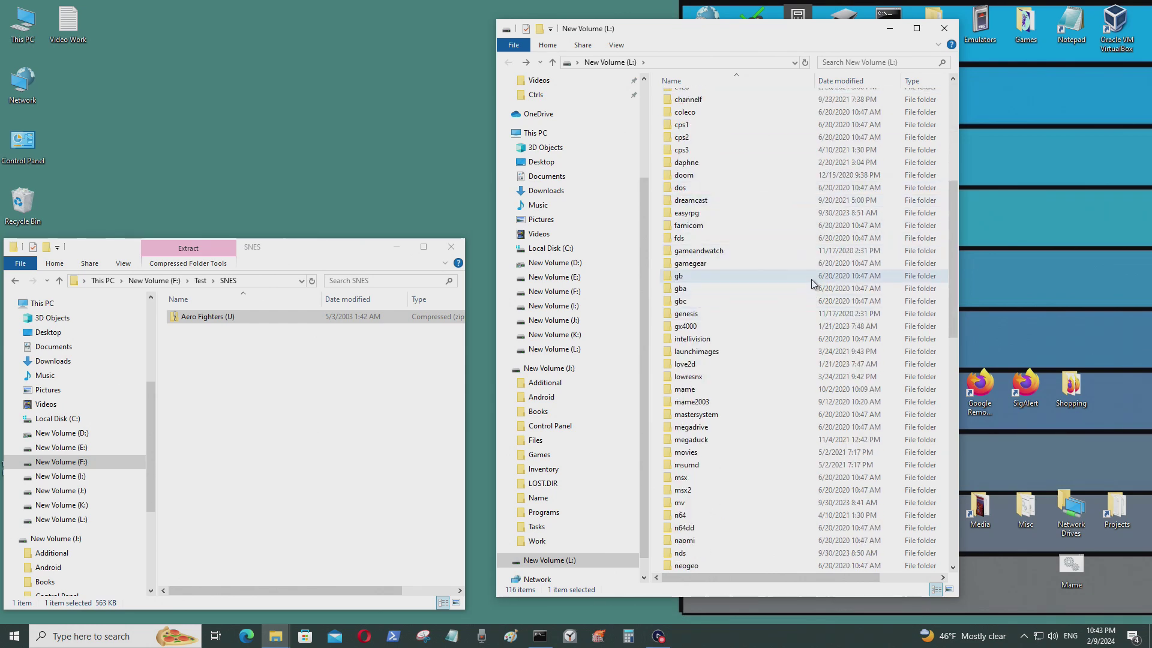
{"action": "scroll", "coordinate": [813, 269], "scroll_direction": "up", "scroll_amount": 8}
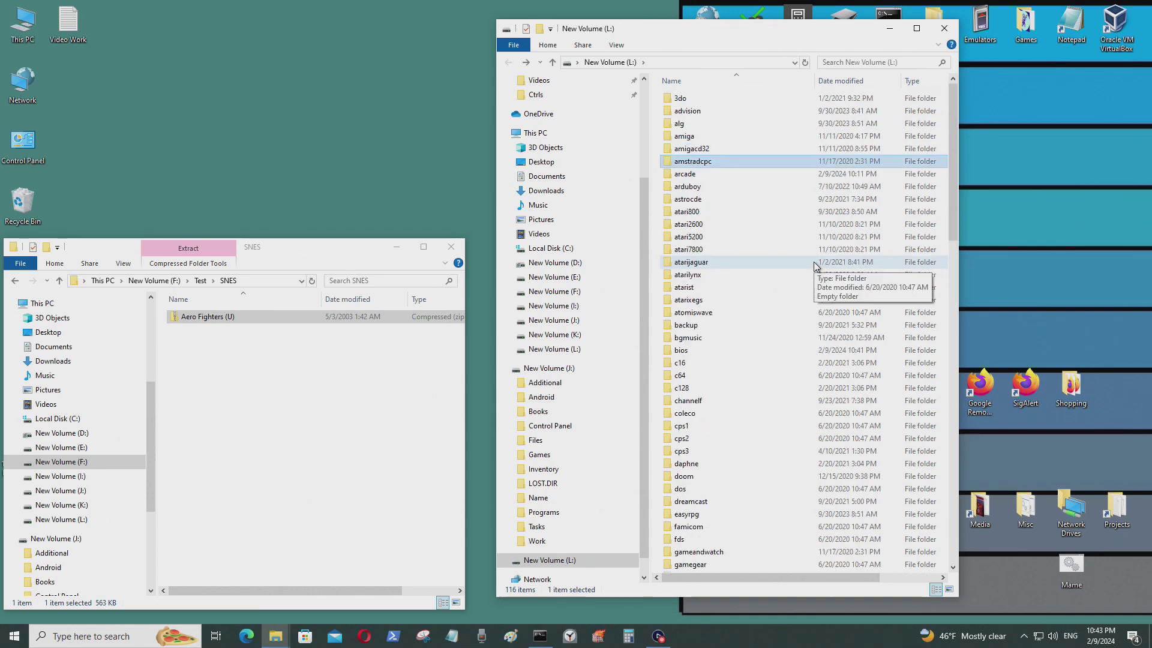
{"action": "scroll", "coordinate": [774, 285], "scroll_direction": "down", "scroll_amount": 4}
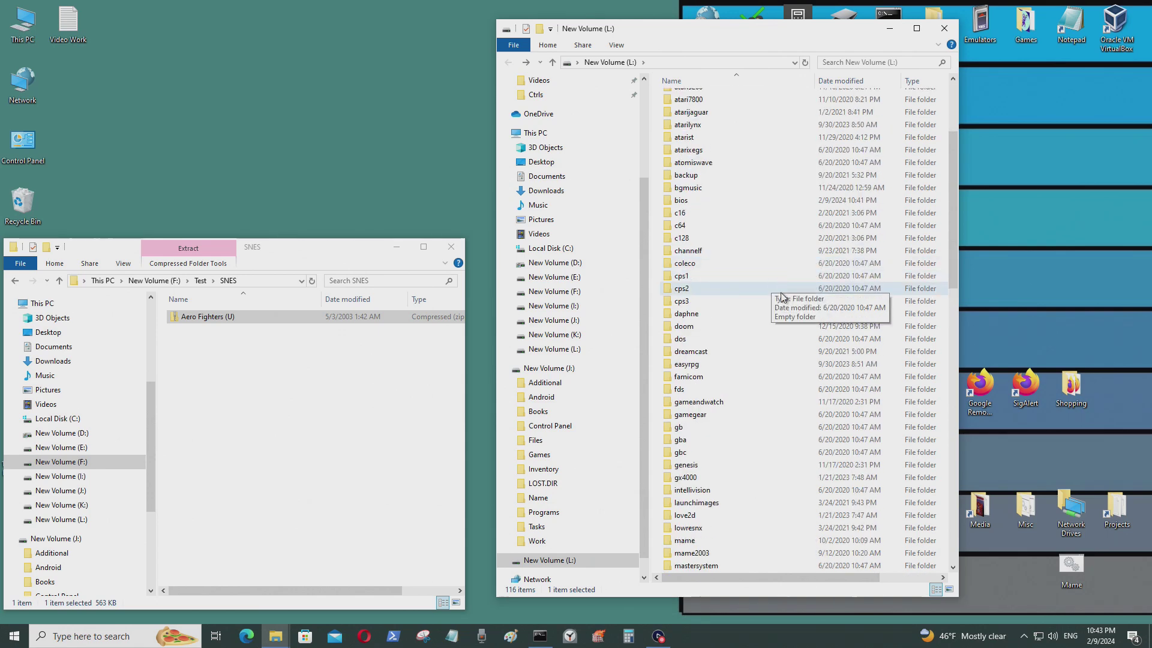
{"action": "scroll", "coordinate": [781, 294], "scroll_direction": "down", "scroll_amount": 13}
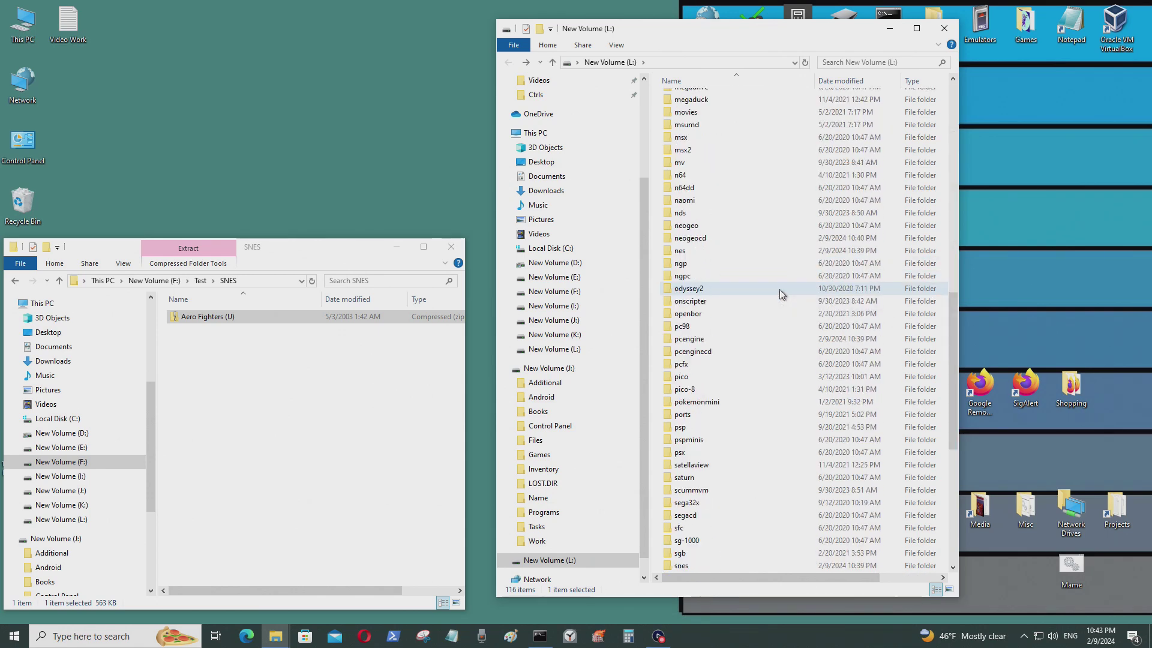
{"action": "scroll", "coordinate": [780, 290], "scroll_direction": "down", "scroll_amount": 4}
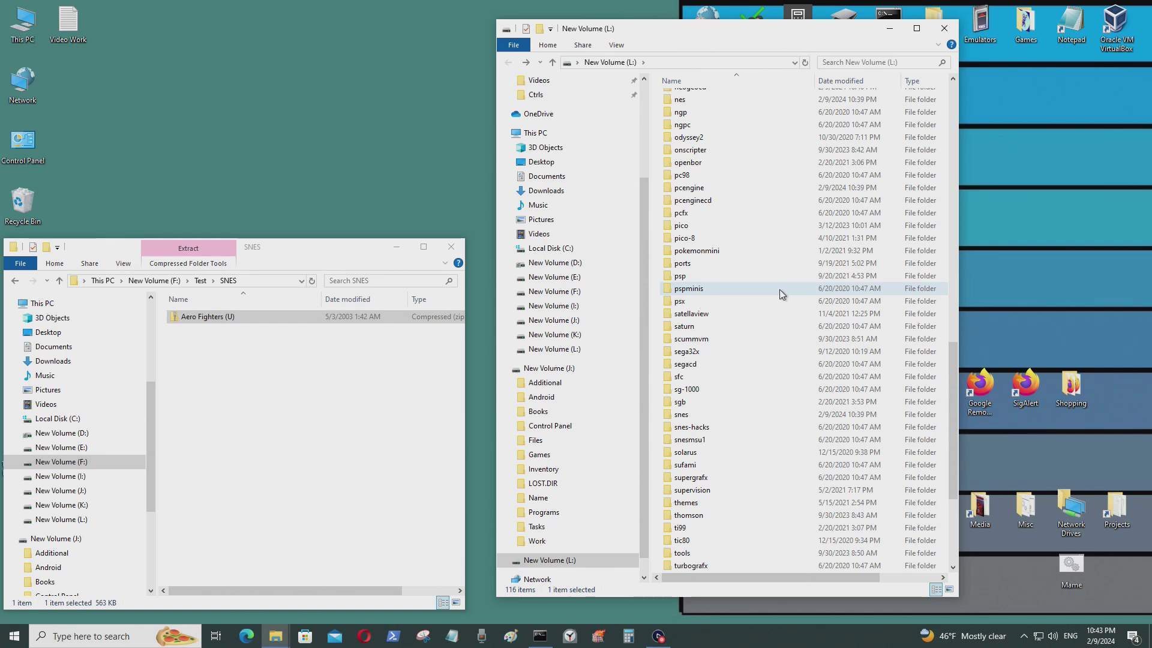
{"action": "scroll", "coordinate": [781, 291], "scroll_direction": "up", "scroll_amount": 15}
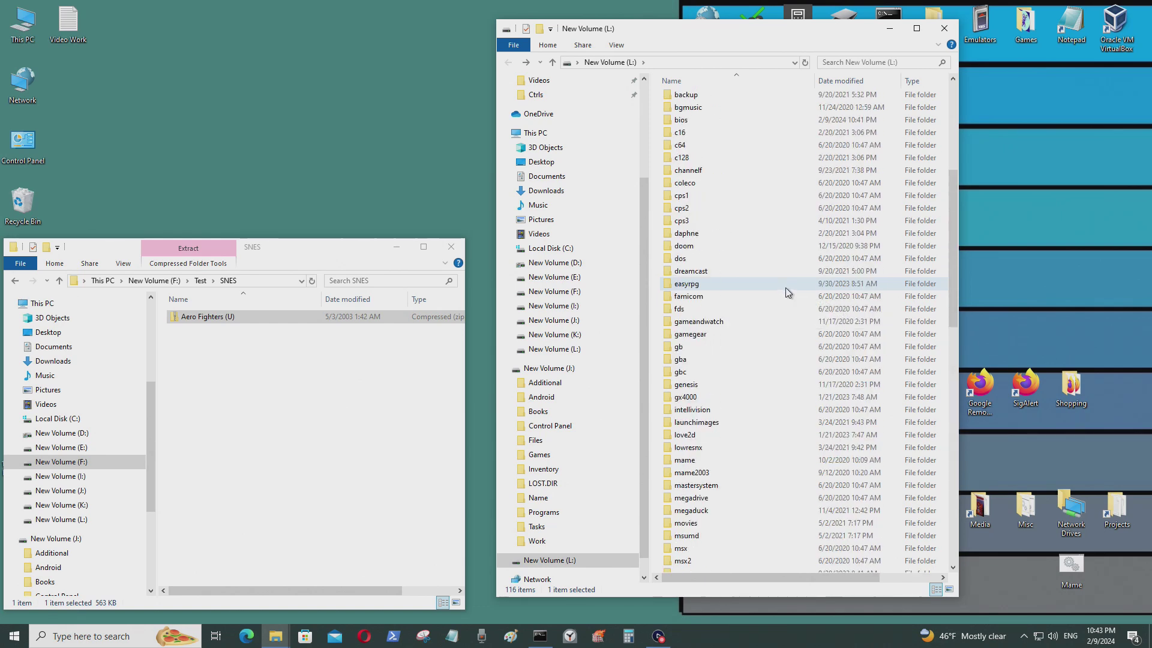
{"action": "scroll", "coordinate": [786, 286], "scroll_direction": "up", "scroll_amount": 6}
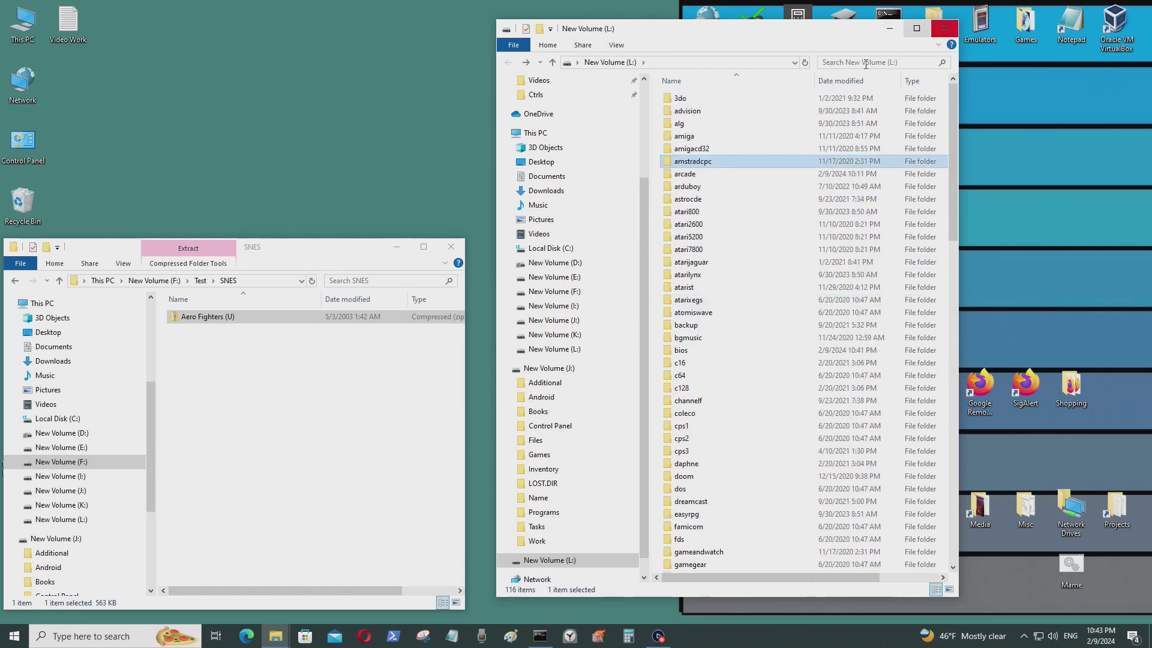
Close the L: and SNES folder windows and reveal the hidden system tray items.
{"action": "left_click", "coordinate": [956, 26]}
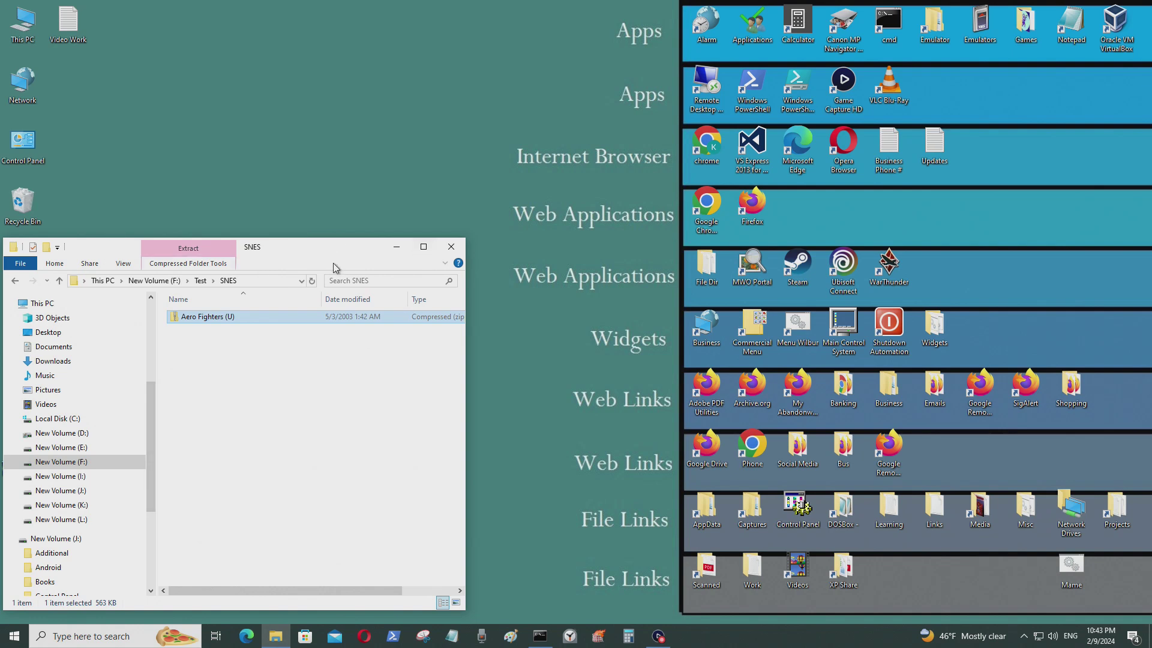
{"action": "left_click", "coordinate": [451, 246]}
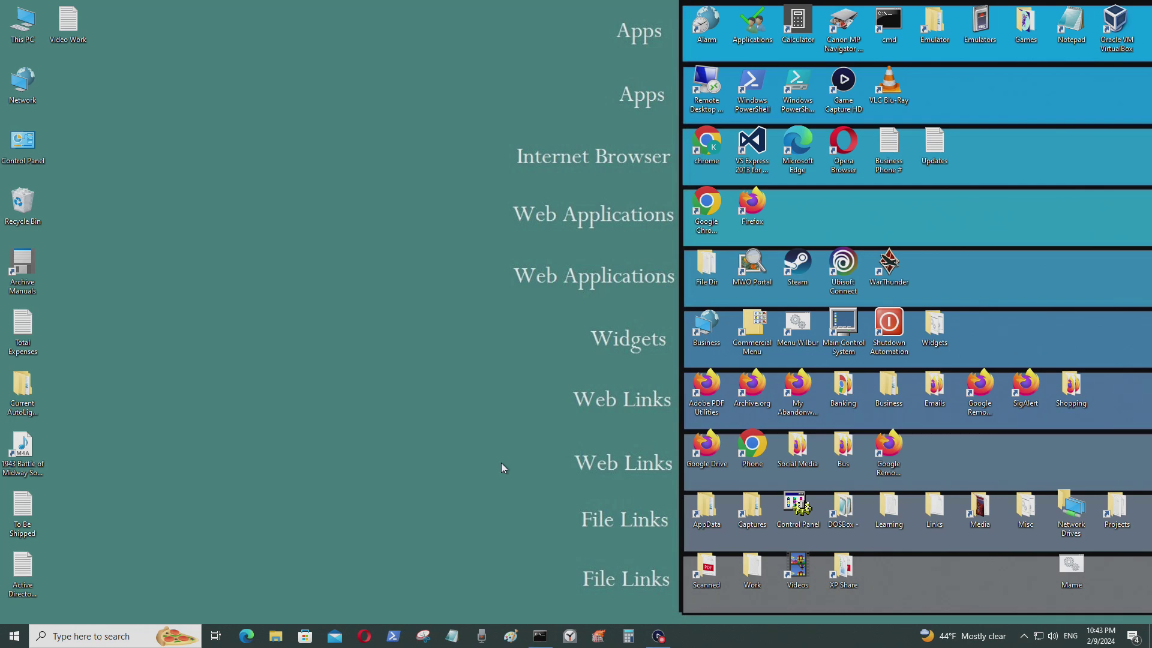
{"action": "left_click", "coordinate": [1022, 638]}
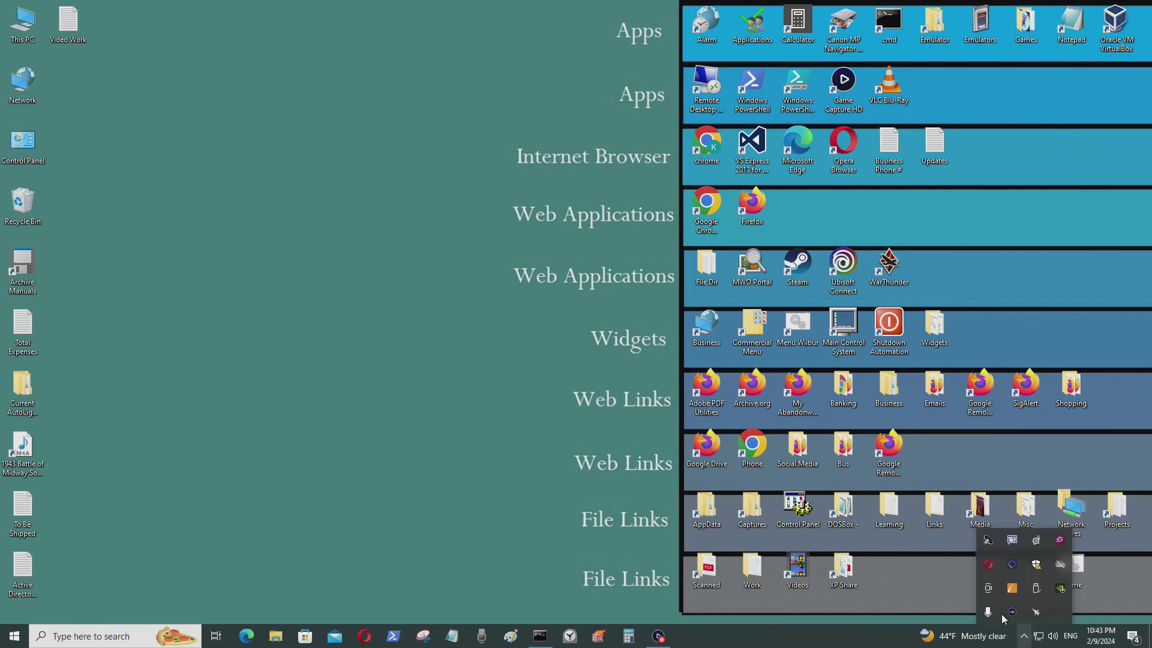